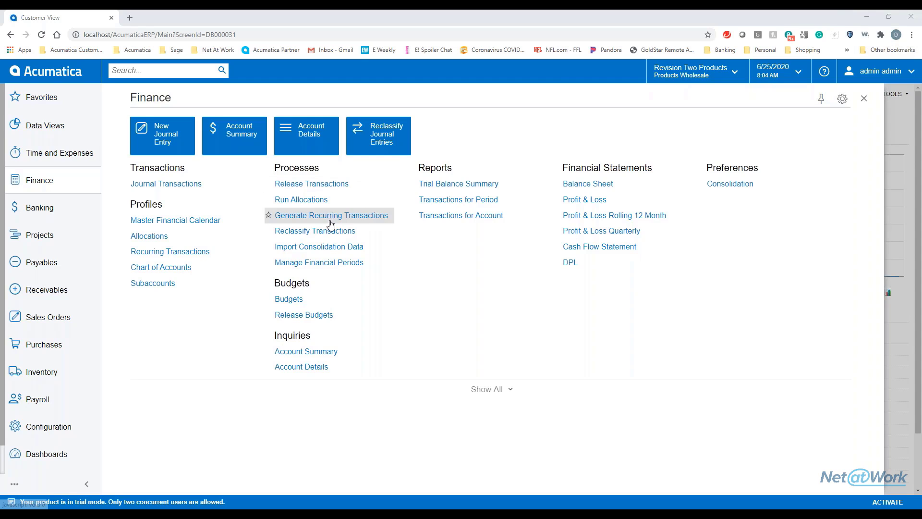
Step: Run the Trial Balance Summary report for financial period 12-2019
{"action": "left_click", "coordinate": [444, 189]}
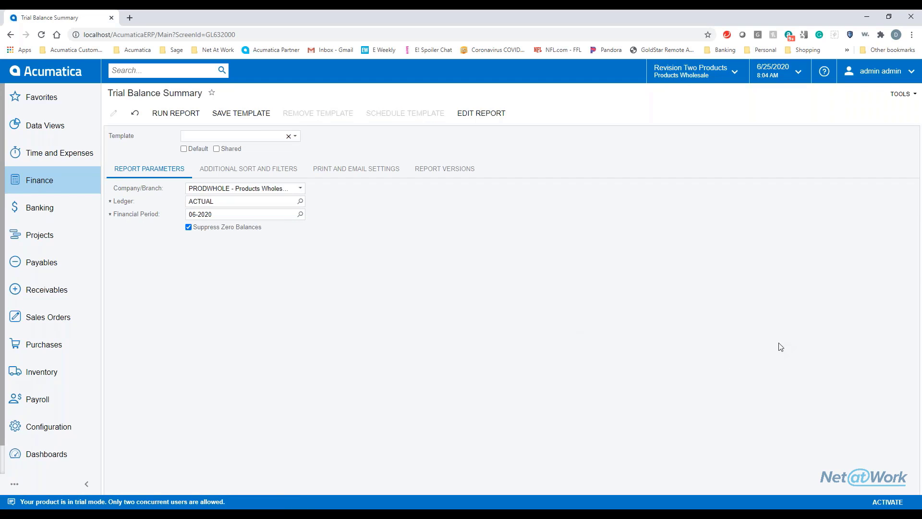
{"action": "left_click", "coordinate": [258, 215]}
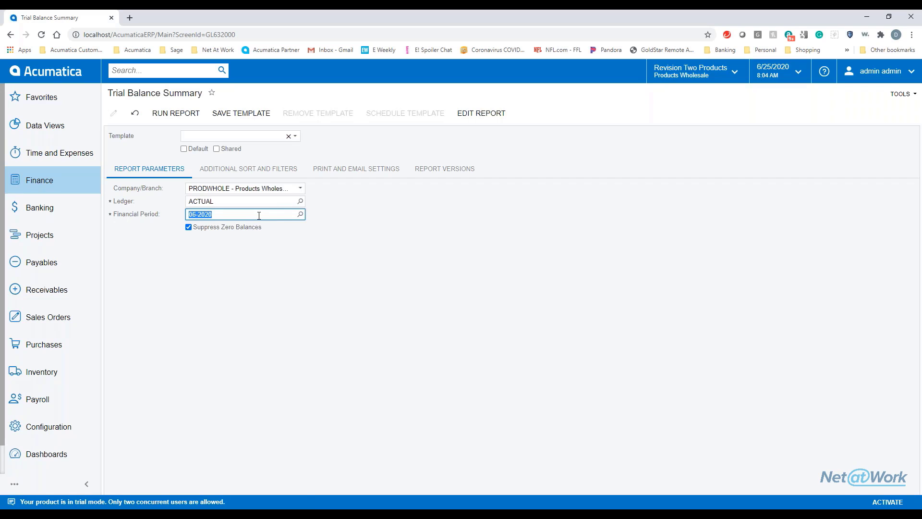
{"action": "type", "text": "12-2019"}
{"action": "key", "text": "Tab"}
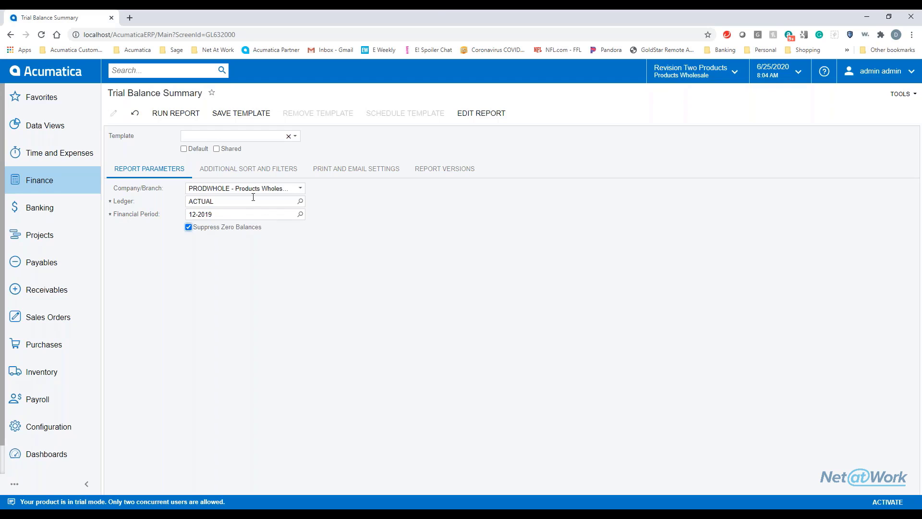
{"action": "left_click", "coordinate": [171, 115]}
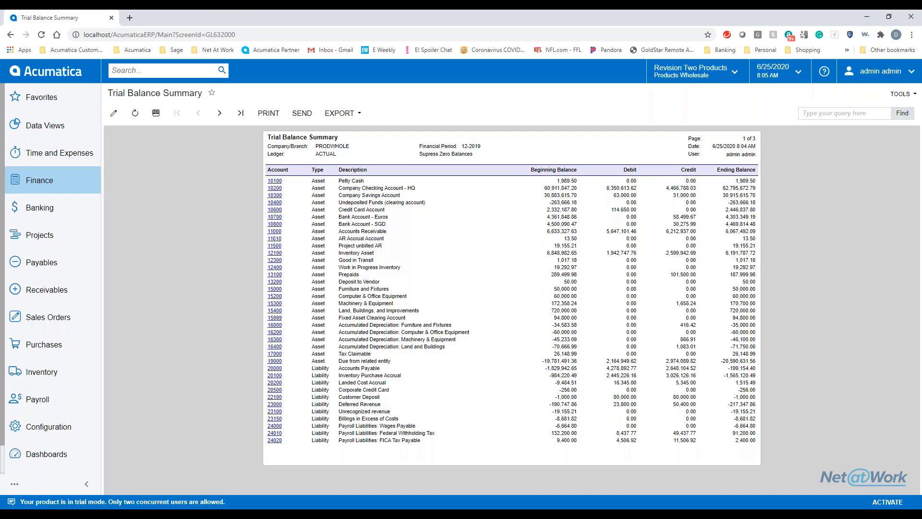
Step: Drill down from the trial balance into the details of accounts 10200 and 10300, closing each one after viewing
{"action": "left_click", "coordinate": [274, 188]}
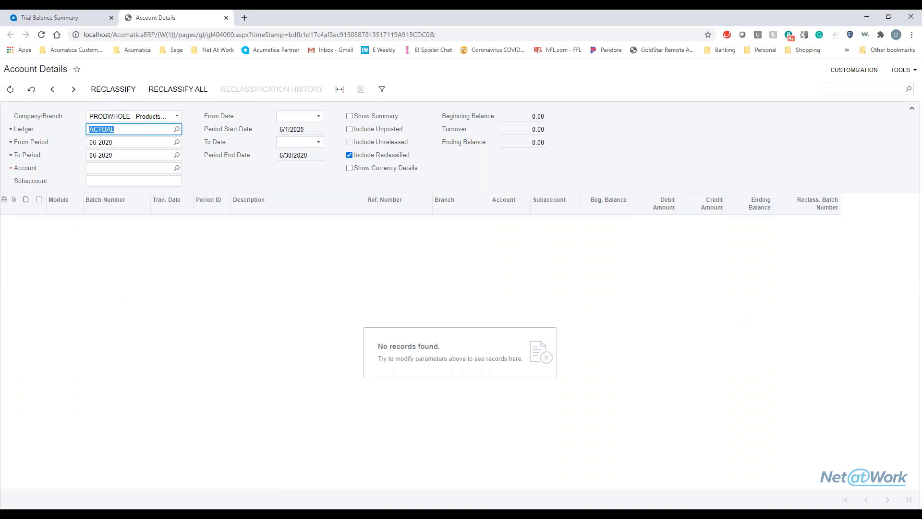
{"action": "left_click", "coordinate": [226, 18]}
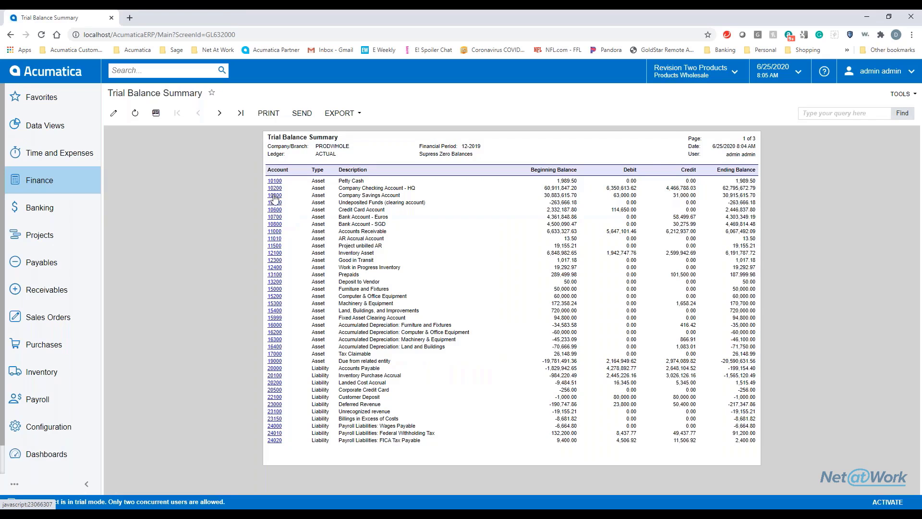
{"action": "left_click", "coordinate": [274, 195]}
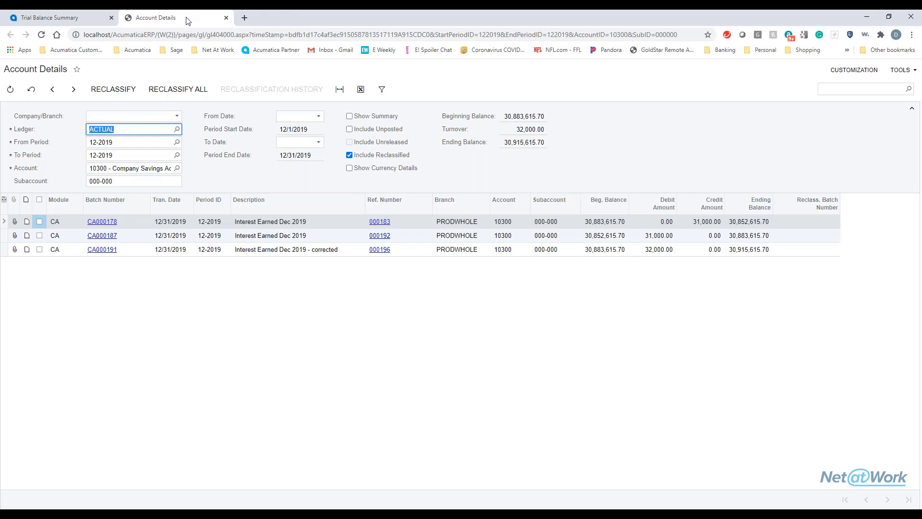
{"action": "left_click", "coordinate": [226, 18]}
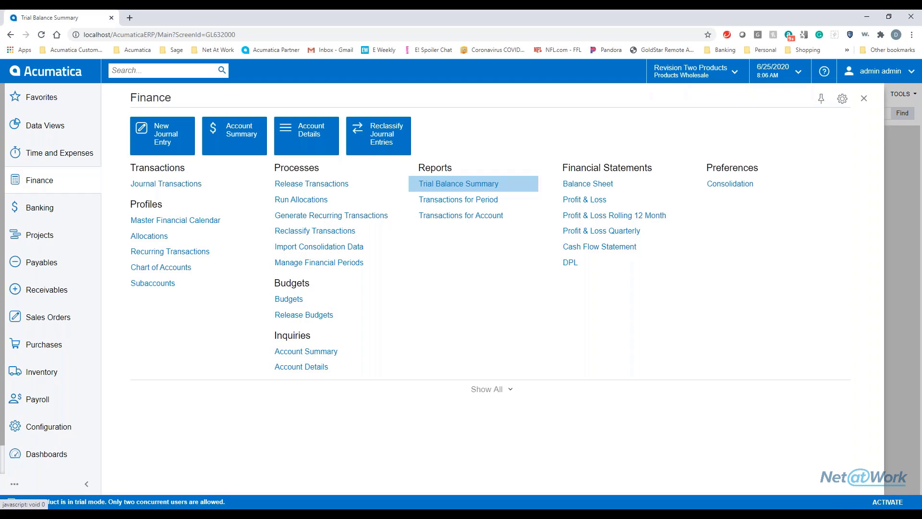
Step: Open the row set used by the Balance Sheet report definition DBSP
{"action": "left_click", "coordinate": [498, 393]}
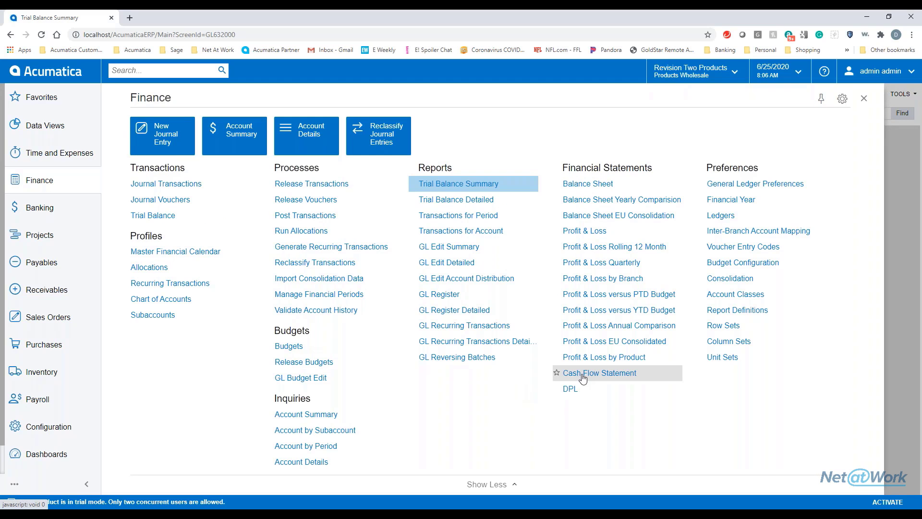
{"action": "left_click", "coordinate": [734, 311]}
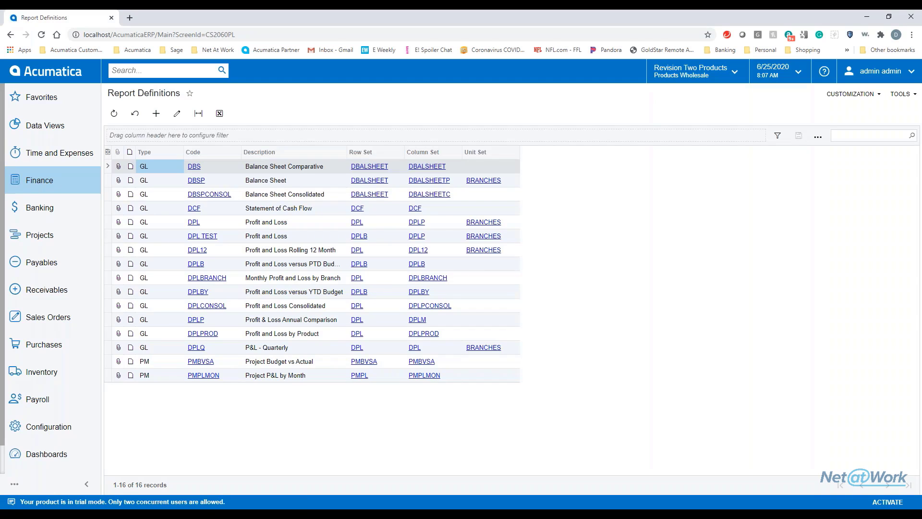
{"action": "left_click", "coordinate": [196, 181]}
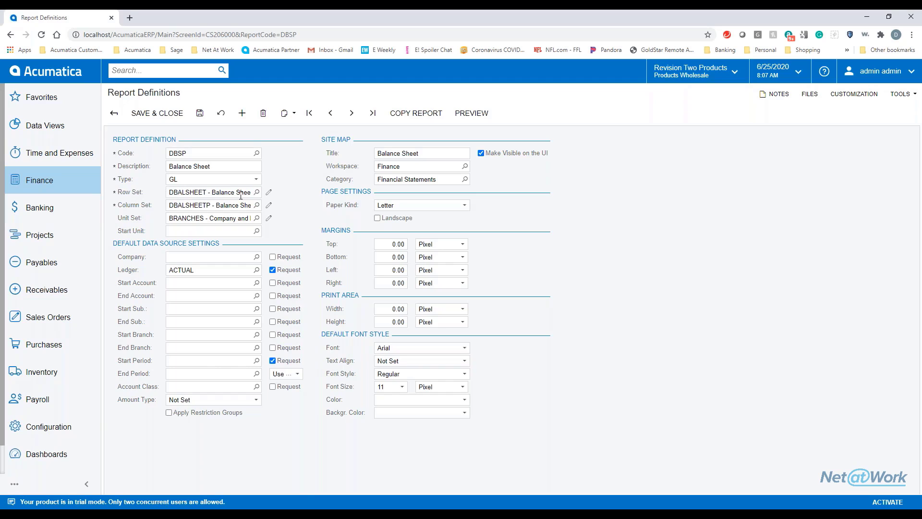
{"action": "left_click", "coordinate": [269, 194]}
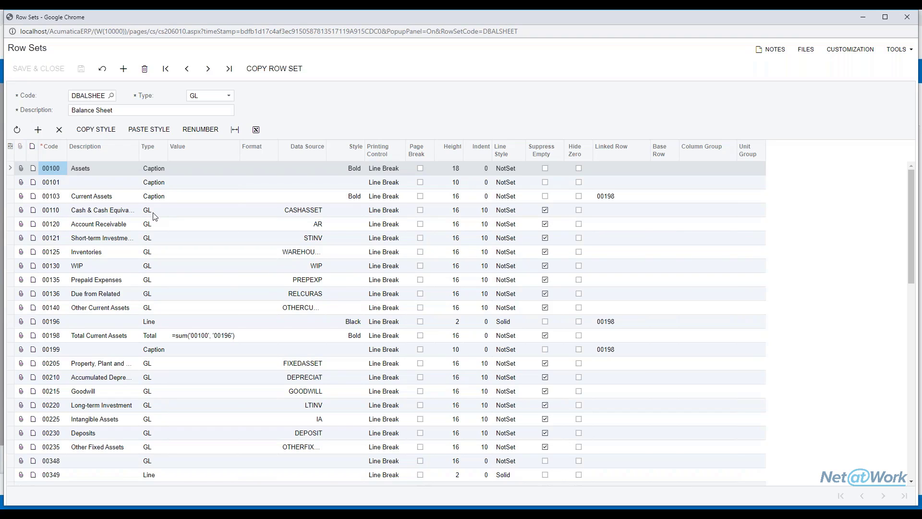
Step: Examine the data source settings and expand options of row 00110, keeping Expand at Nothing
{"action": "left_click", "coordinate": [316, 212]}
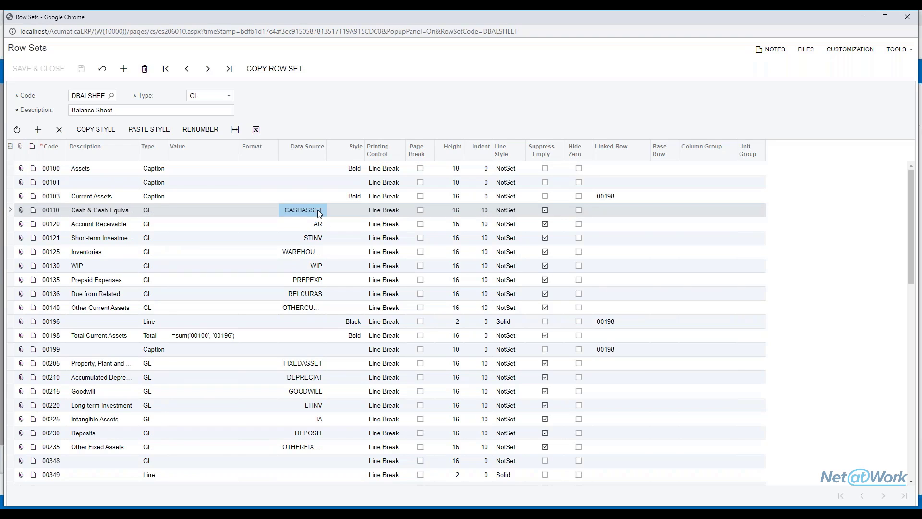
{"action": "left_click", "coordinate": [318, 211]}
{"action": "left_click", "coordinate": [329, 211]}
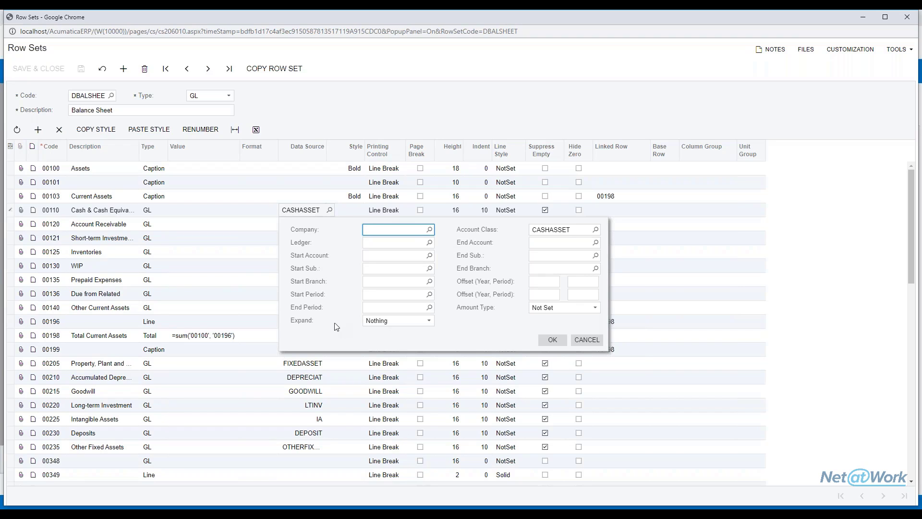
{"action": "left_click", "coordinate": [430, 321]}
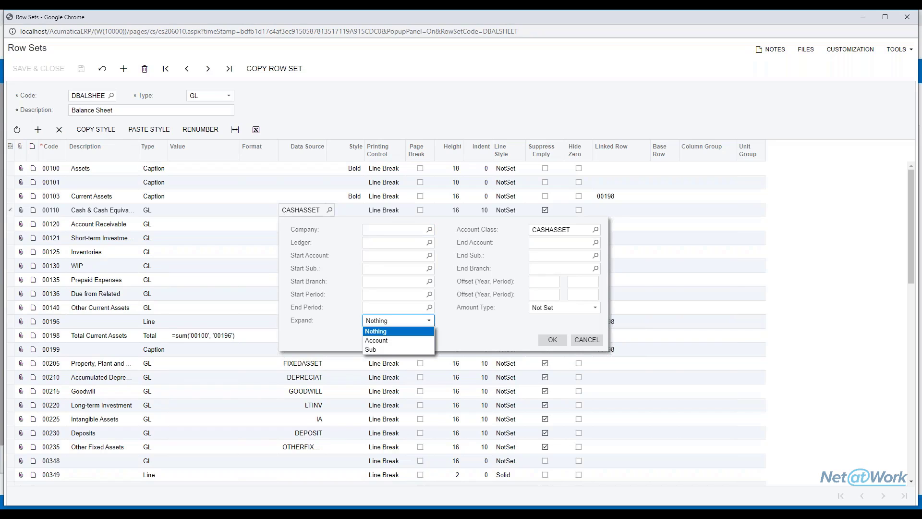
{"action": "left_click", "coordinate": [402, 331]}
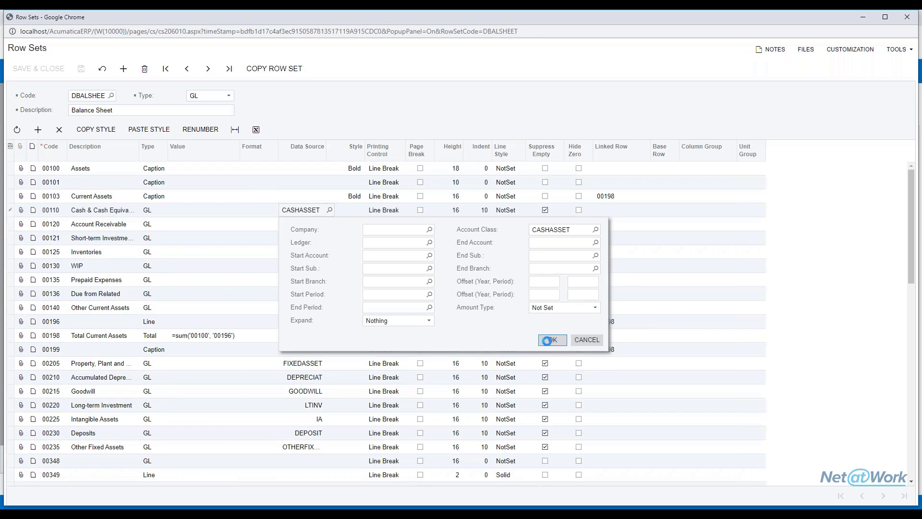
{"action": "left_click", "coordinate": [552, 340]}
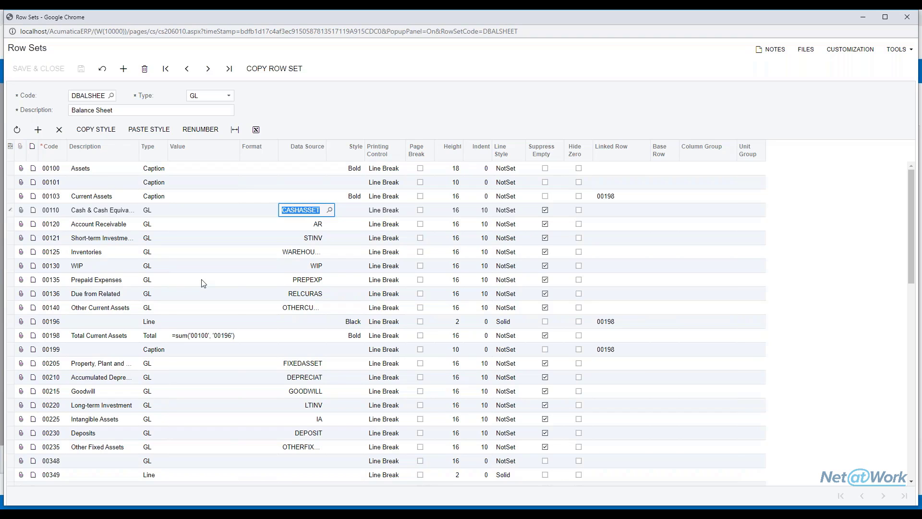
Step: Set the data source of row 00110, the CASHASSET account class, to expand by Account
{"action": "left_click", "coordinate": [329, 210]}
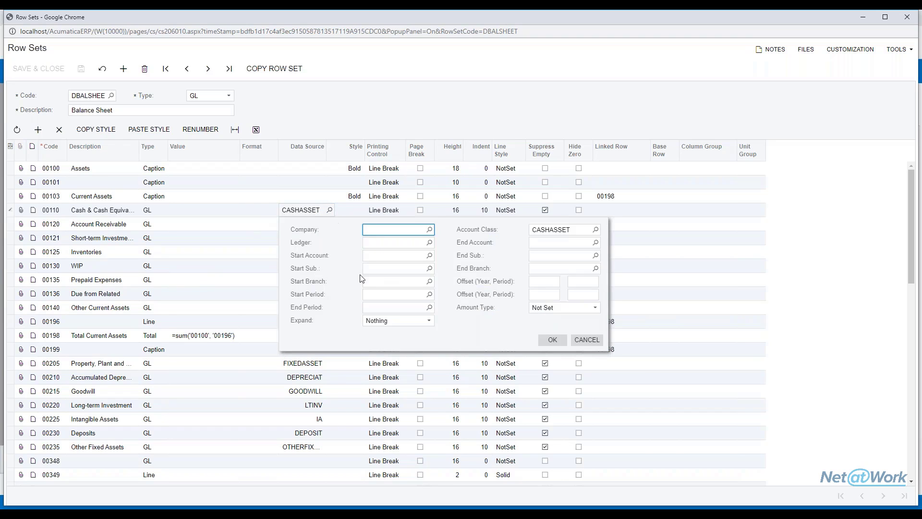
{"action": "left_click", "coordinate": [427, 322]}
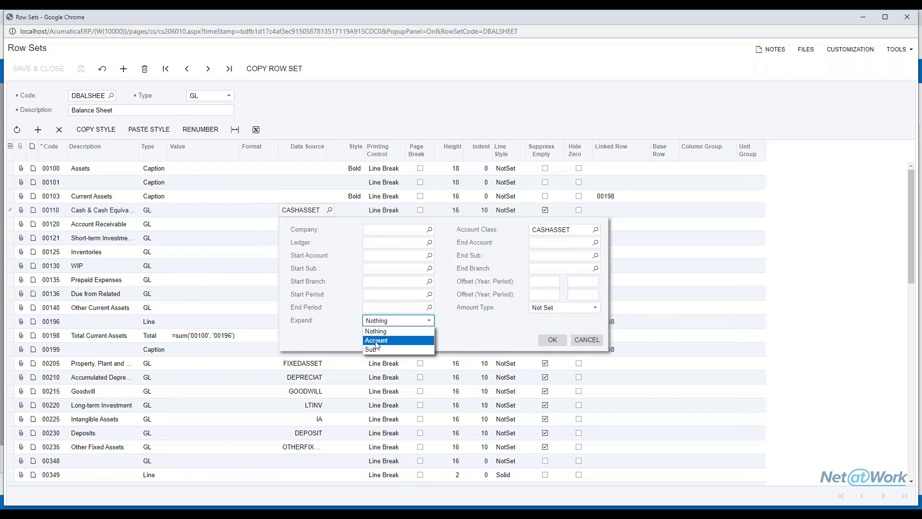
{"action": "left_click", "coordinate": [376, 342]}
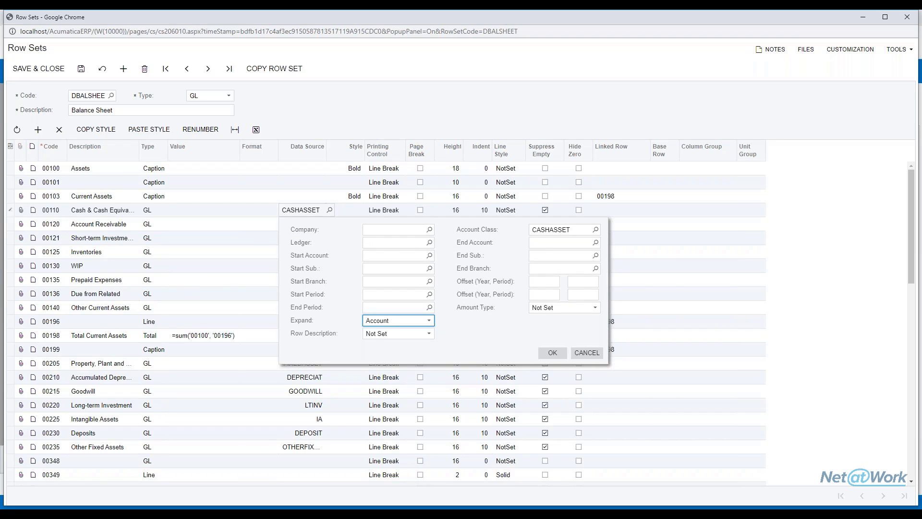
{"action": "left_click", "coordinate": [552, 354]}
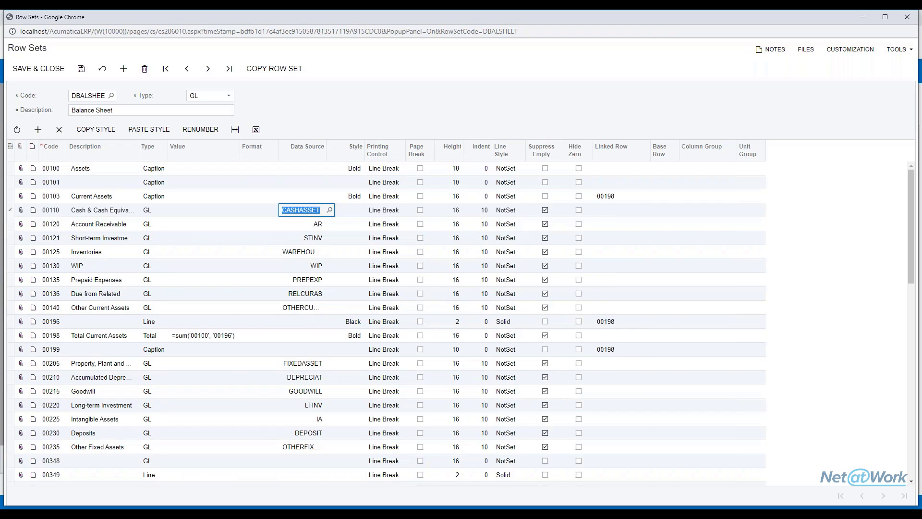
Step: Set the indent of row 00110 to 15, then save and close the row set
{"action": "left_click", "coordinate": [486, 213]}
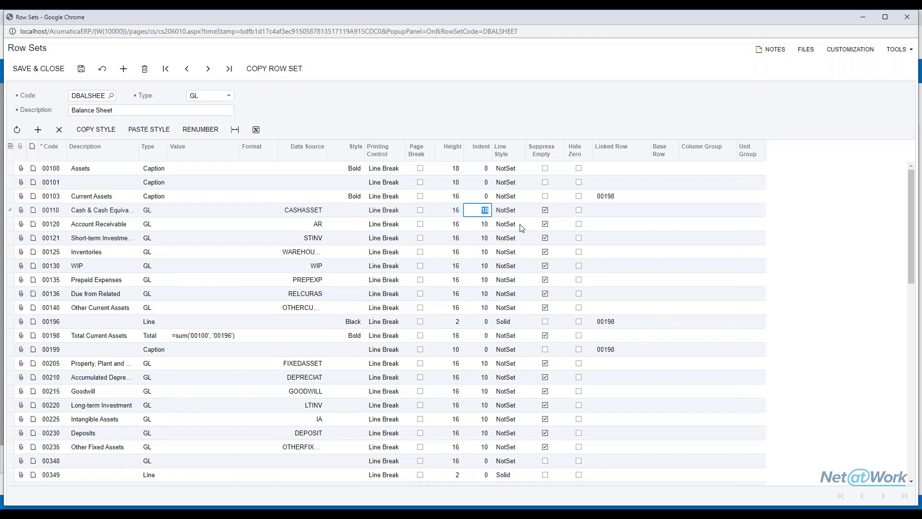
{"action": "type", "text": "15"}
{"action": "key", "text": "Tab"}
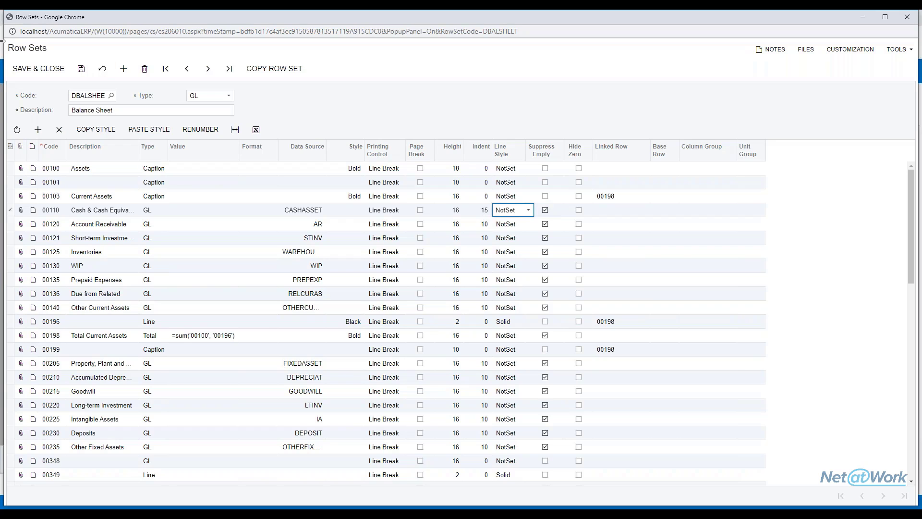
{"action": "left_click", "coordinate": [36, 70]}
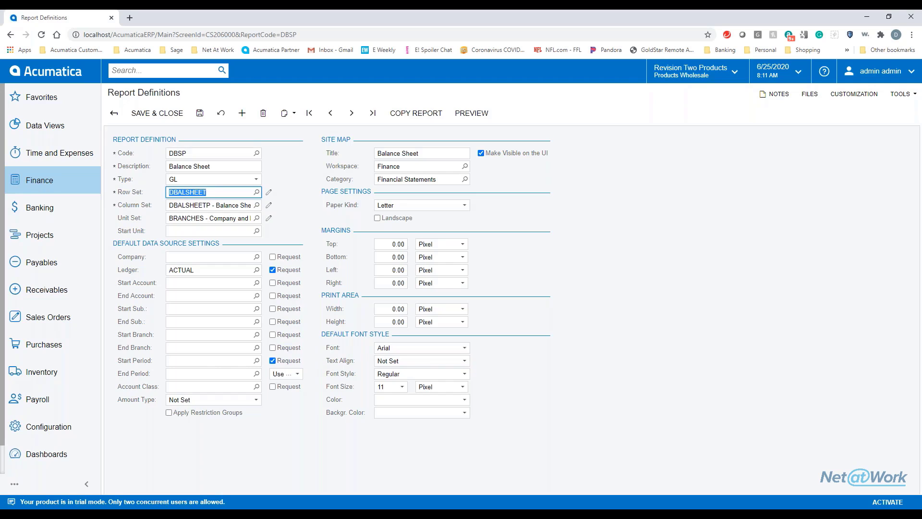
Step: Preview the DBSP balance sheet report for financial period 12-2019
{"action": "left_click", "coordinate": [471, 115]}
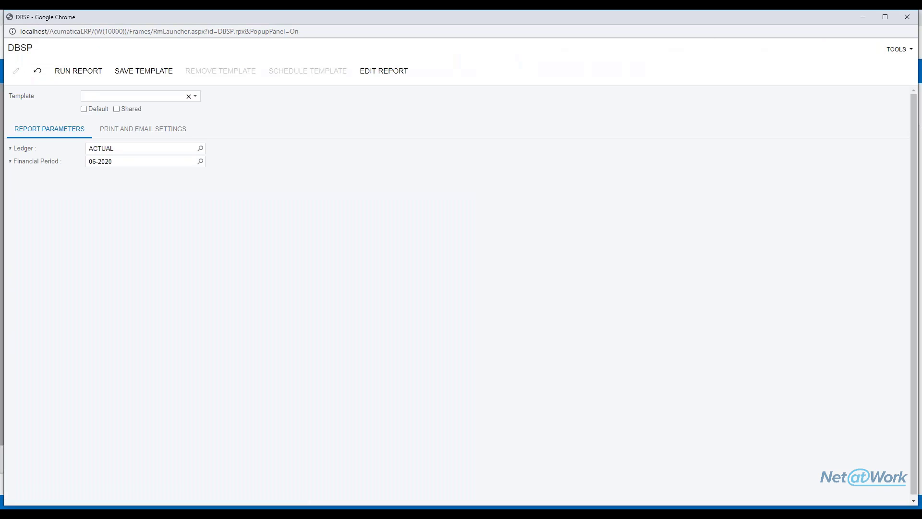
{"action": "left_click", "coordinate": [136, 162]}
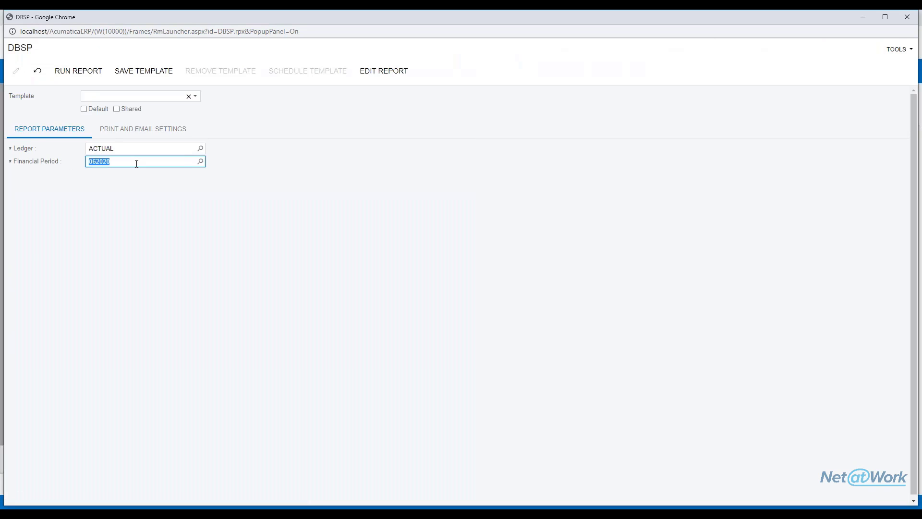
{"action": "type", "text": "1220109"}
{"action": "key", "text": "BackSpace"}
{"action": "key", "text": "BackSpace"}
{"action": "type", "text": "9"}
{"action": "key", "text": "Tab"}
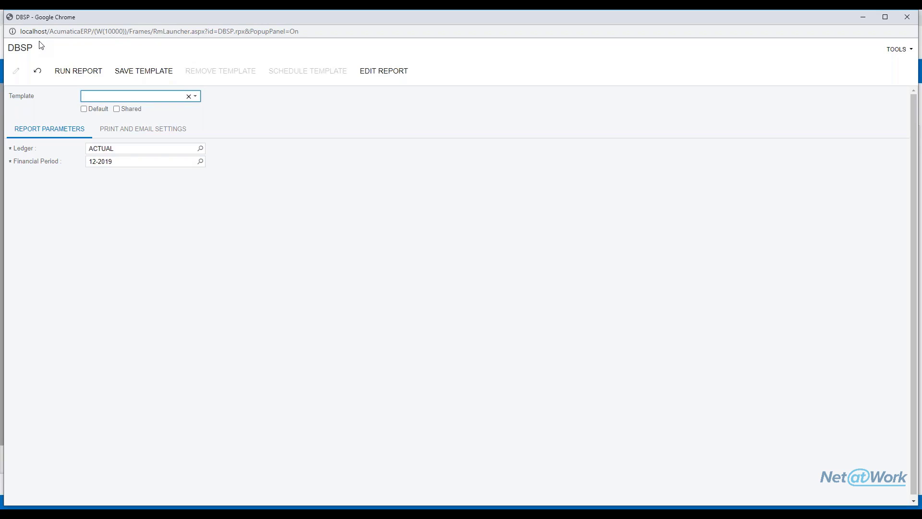
{"action": "left_click", "coordinate": [78, 71]}
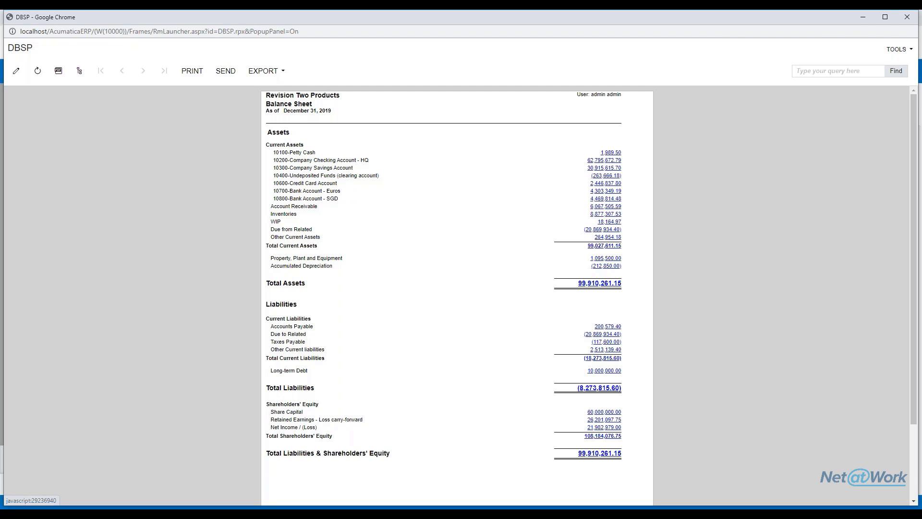
Step: Drill down from the balance sheet's Account Receivable amount to the account 11000 transactions, then close both detail pages
{"action": "left_click", "coordinate": [605, 206]}
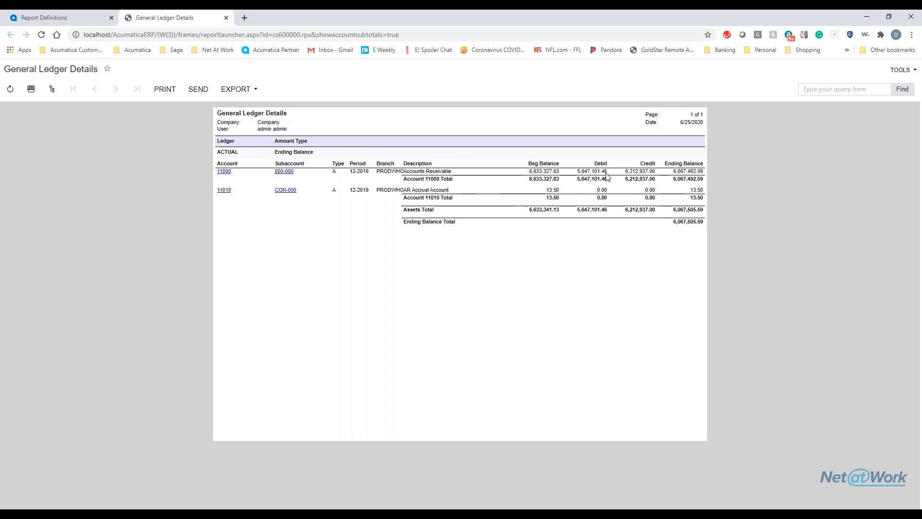
{"action": "left_click", "coordinate": [223, 171]}
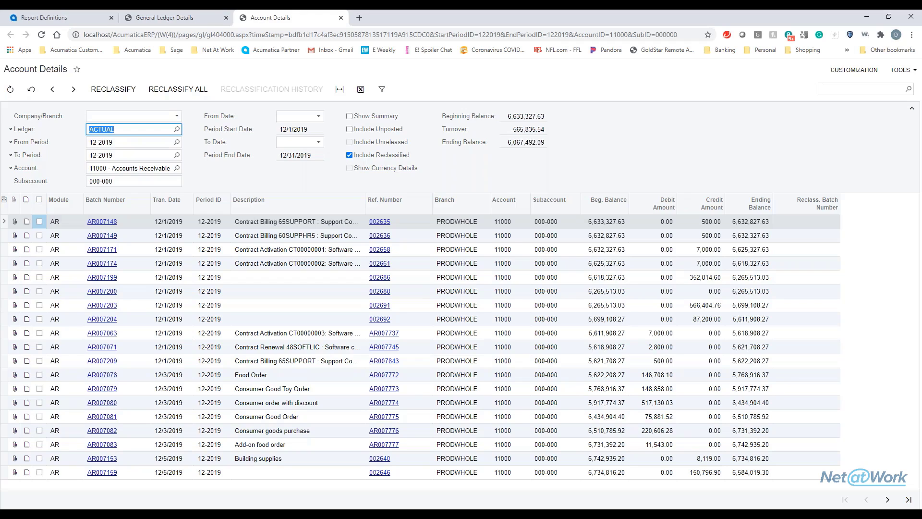
{"action": "left_click", "coordinate": [340, 18]}
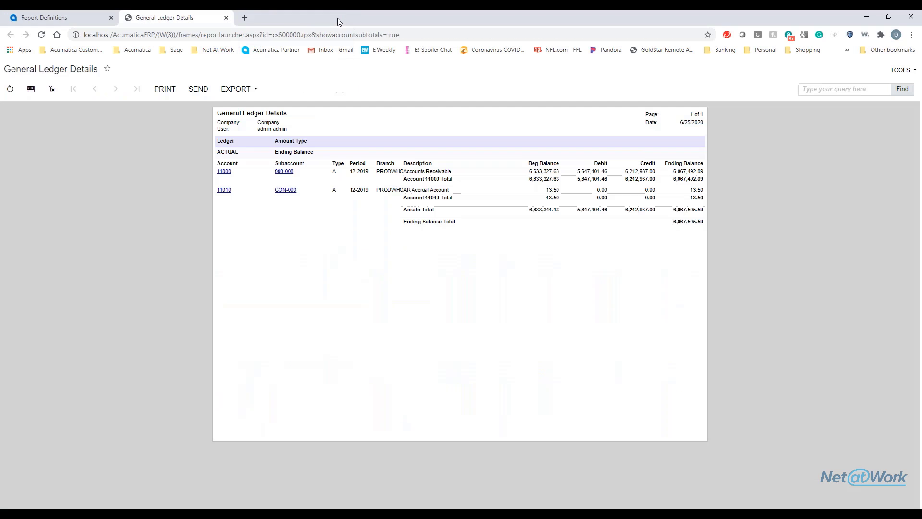
{"action": "left_click", "coordinate": [227, 18]}
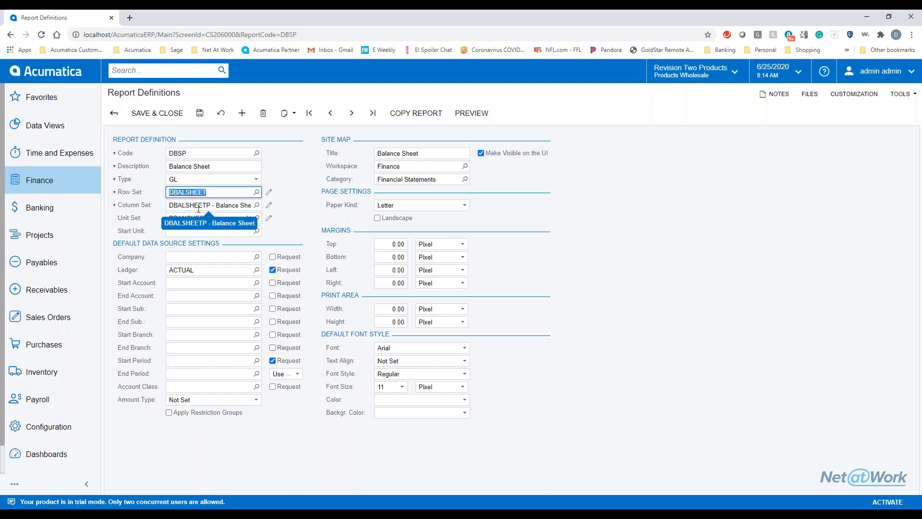
Step: Review the balance sheet's column set, including the rounding options for column B and the lower attributes, and close it without changes
{"action": "left_click", "coordinate": [269, 206]}
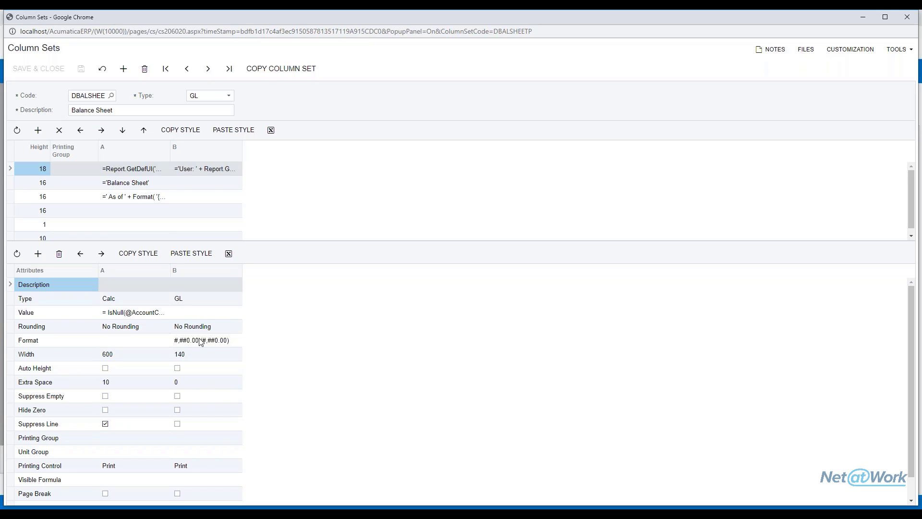
{"action": "left_click", "coordinate": [212, 329]}
{"action": "left_click", "coordinate": [212, 329]}
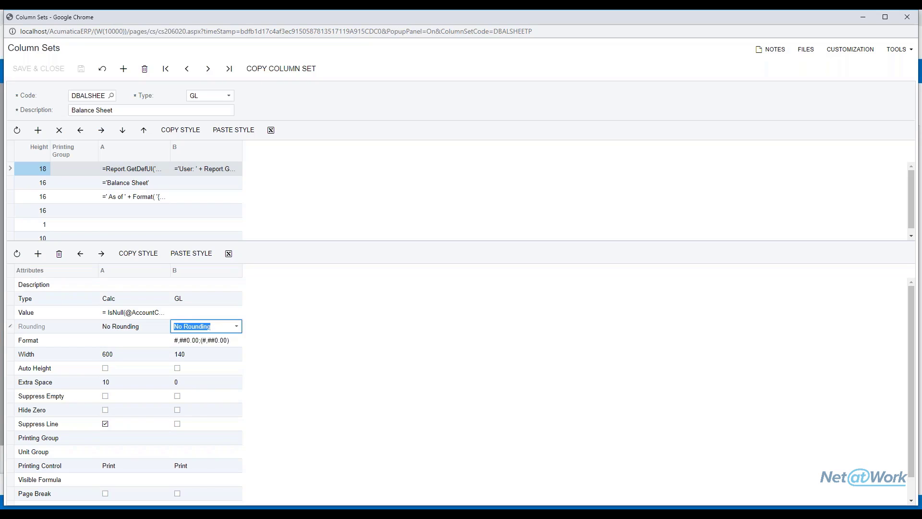
{"action": "left_click", "coordinate": [235, 326]}
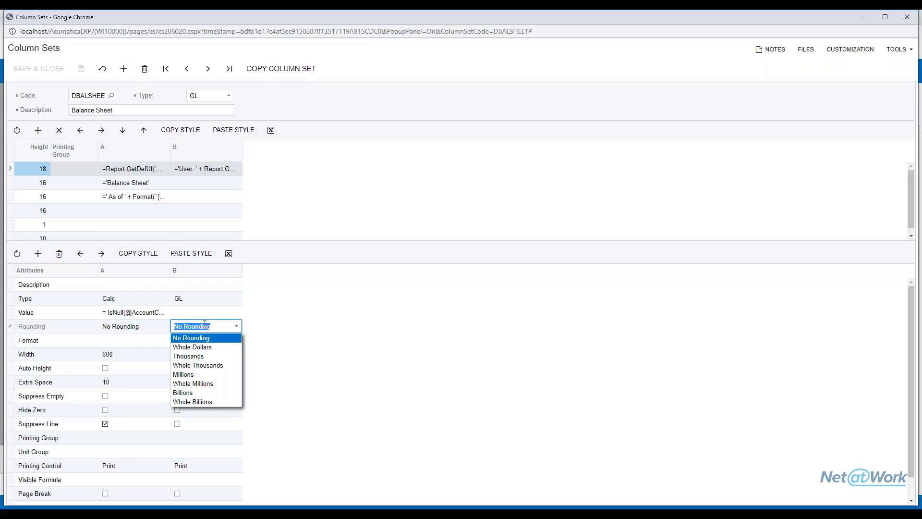
{"action": "left_click", "coordinate": [285, 323]}
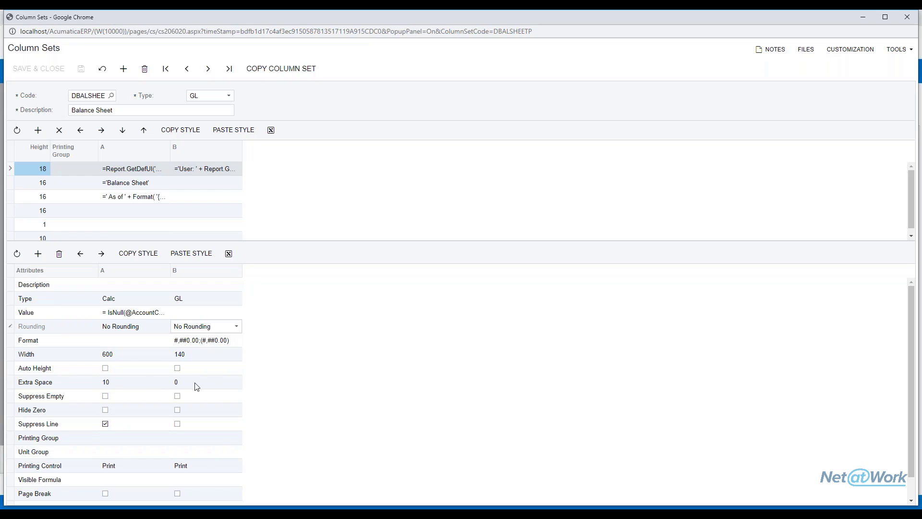
{"action": "scroll", "coordinate": [132, 435], "scroll_direction": "down", "scroll_amount": 1}
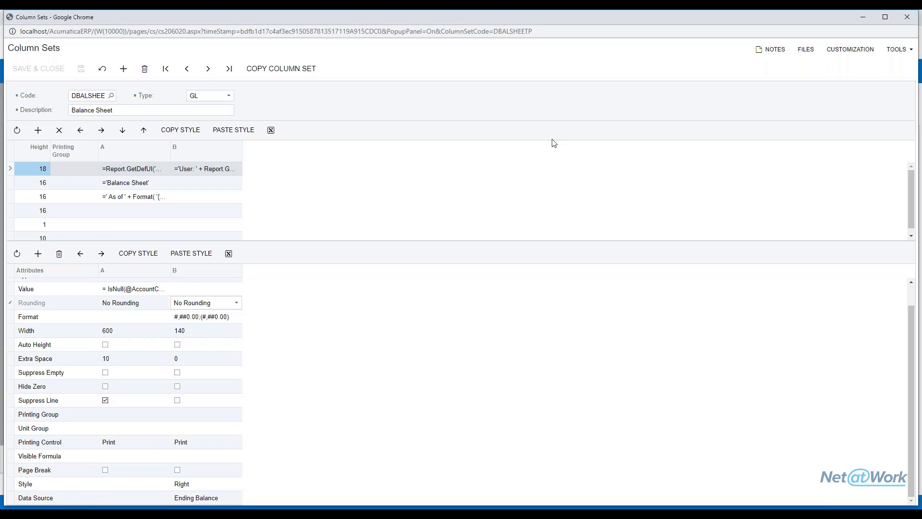
{"action": "left_click", "coordinate": [907, 17]}
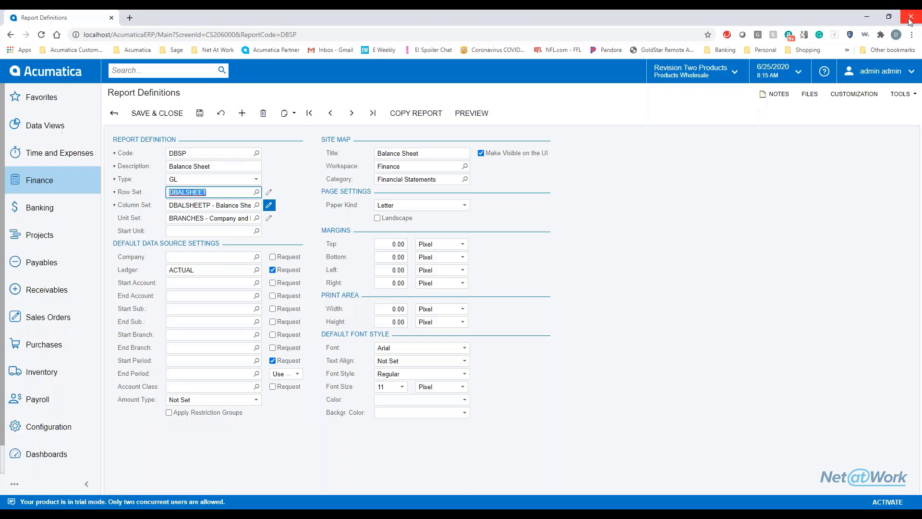
Step: Save and close the balance sheet report definition, and open the row set of the DPL Profit and Loss report
{"action": "left_click", "coordinate": [160, 113]}
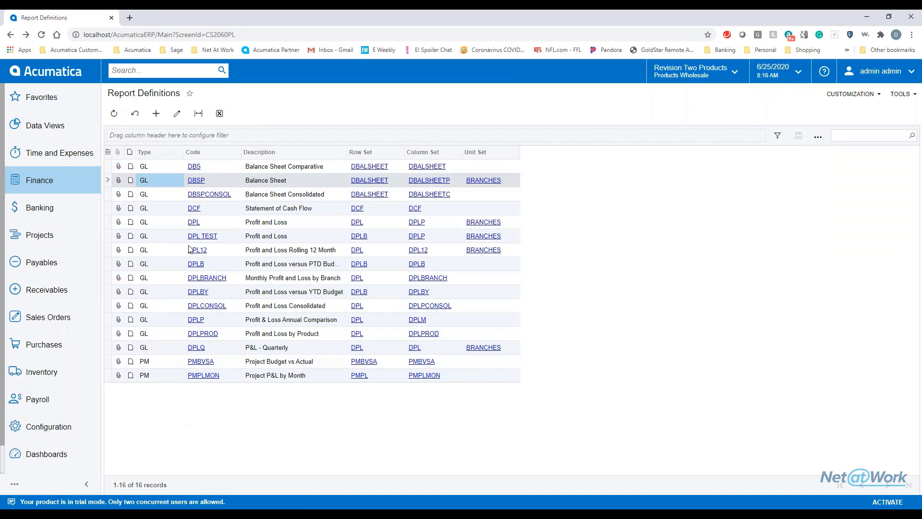
{"action": "left_click", "coordinate": [194, 222]}
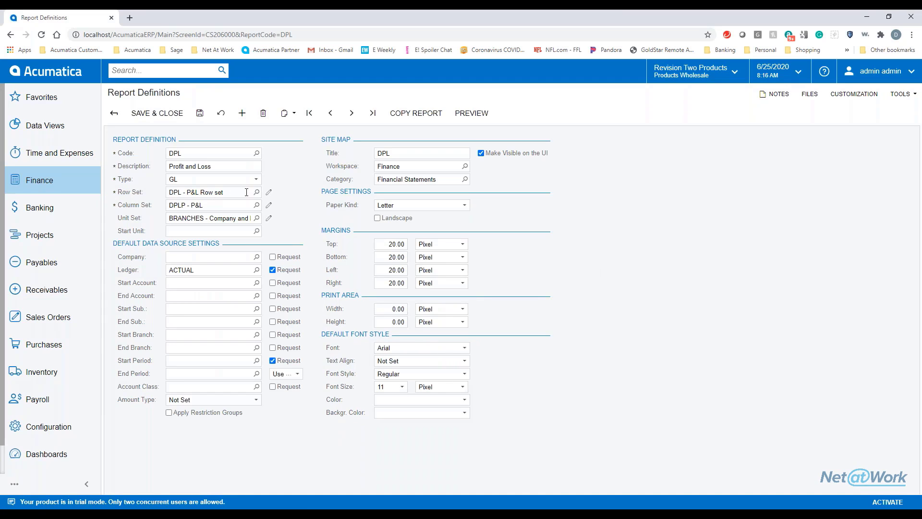
{"action": "left_click", "coordinate": [268, 192]}
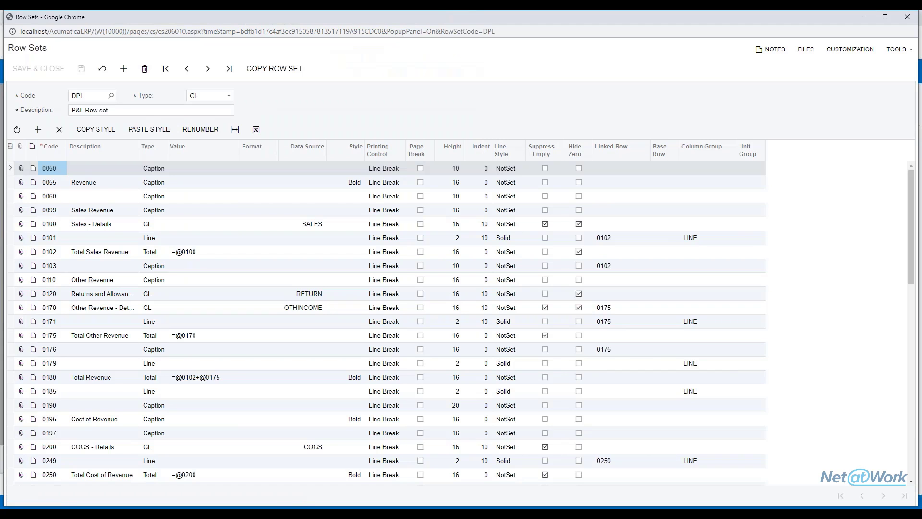
Step: Examine the P&L row set and the data source settings of row 0100, Sales - Details, and close the row set
{"action": "scroll", "coordinate": [441, 243], "scroll_direction": "down", "scroll_amount": 2}
{"action": "scroll", "coordinate": [437, 246], "scroll_direction": "up", "scroll_amount": 2}
{"action": "left_click", "coordinate": [316, 225]}
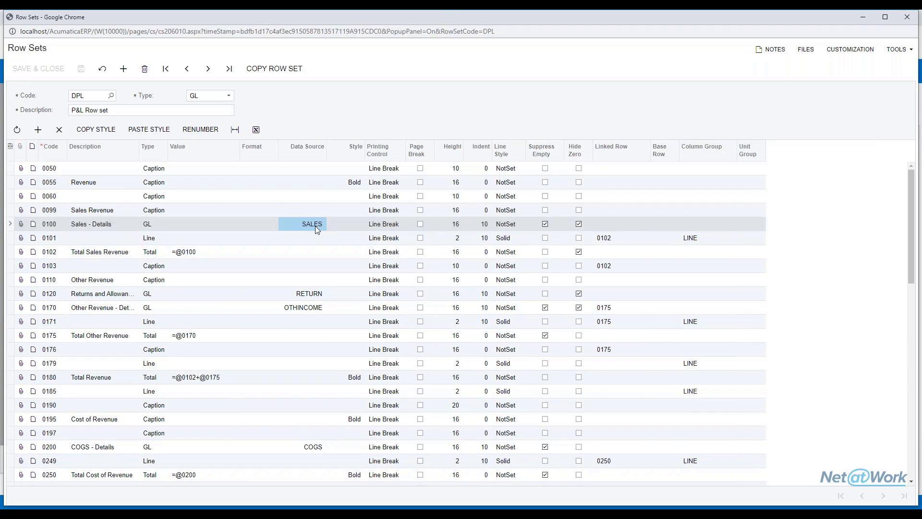
{"action": "left_click", "coordinate": [329, 223]}
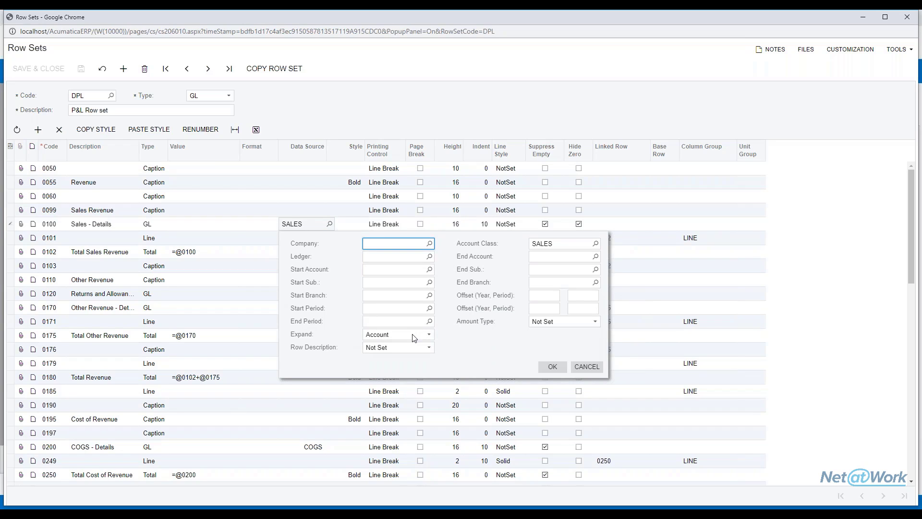
{"action": "left_click", "coordinate": [552, 367]}
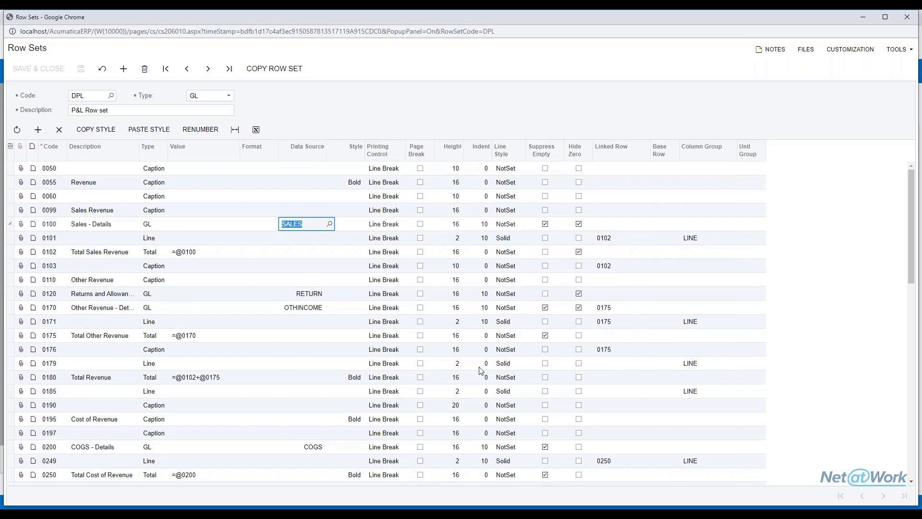
{"action": "scroll", "coordinate": [87, 287], "scroll_direction": "down", "scroll_amount": 8}
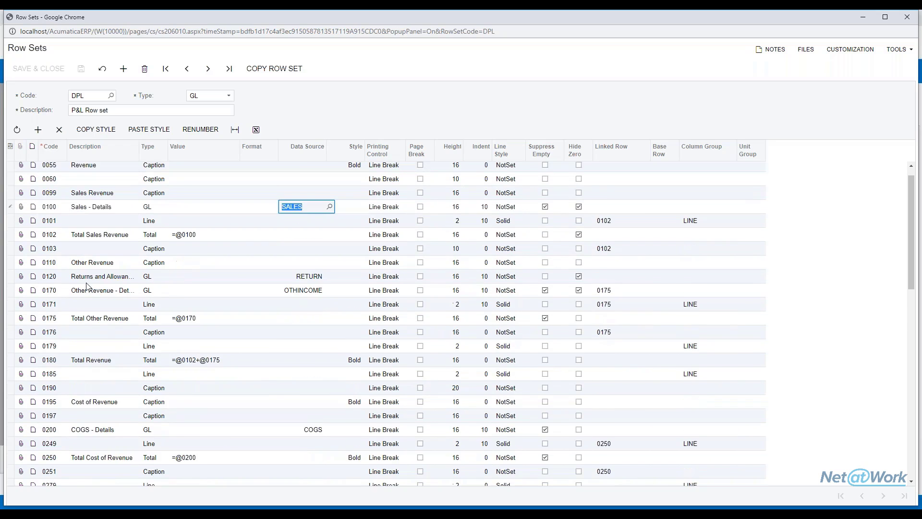
{"action": "scroll", "coordinate": [87, 287], "scroll_direction": "up", "scroll_amount": 8}
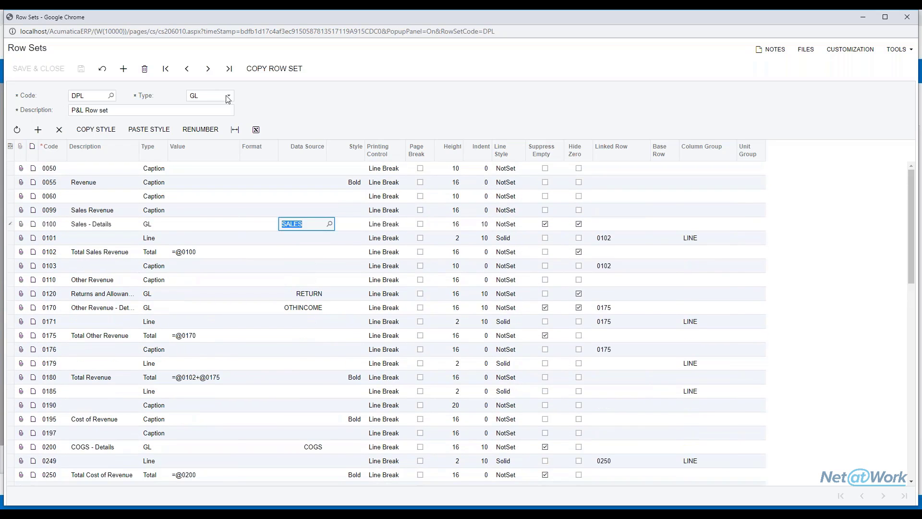
{"action": "left_click", "coordinate": [95, 135]}
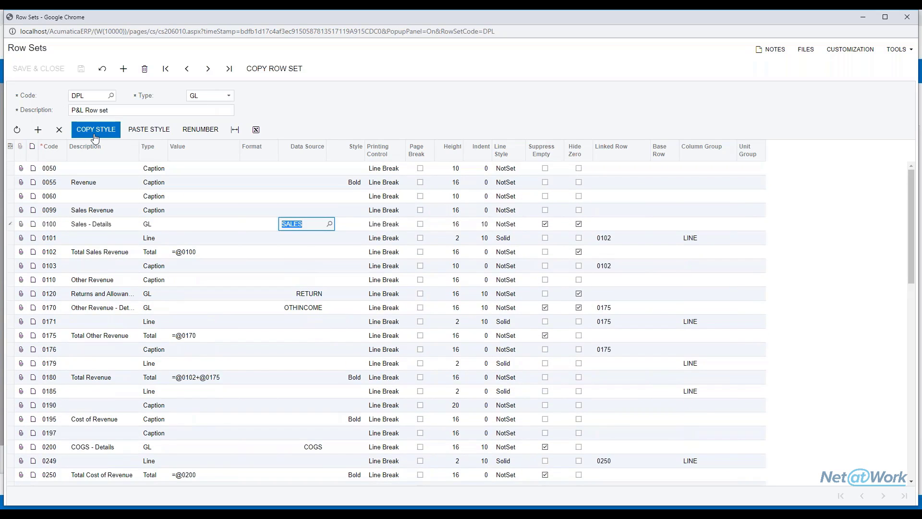
{"action": "left_click", "coordinate": [906, 17]}
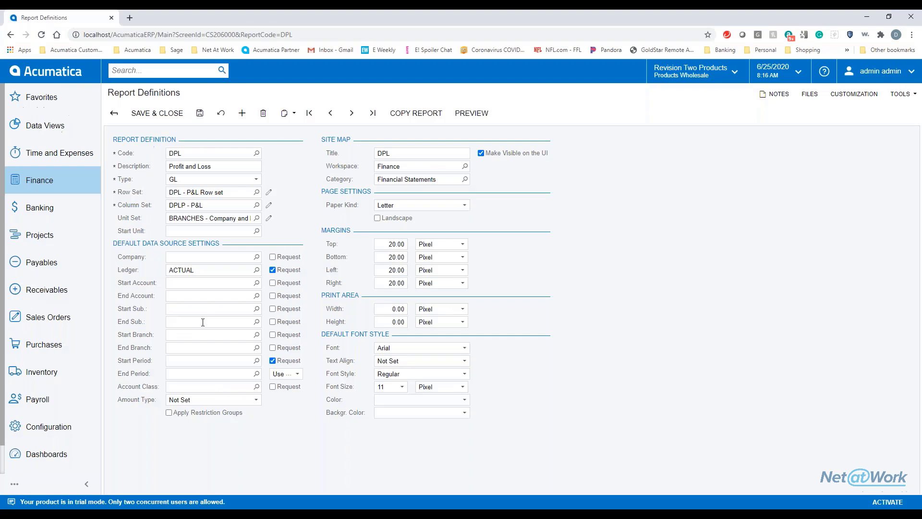
Step: Examine the attributes of the YTD and PTD columns in the DPLP column set, including their data sources, and close it
{"action": "left_click", "coordinate": [269, 206]}
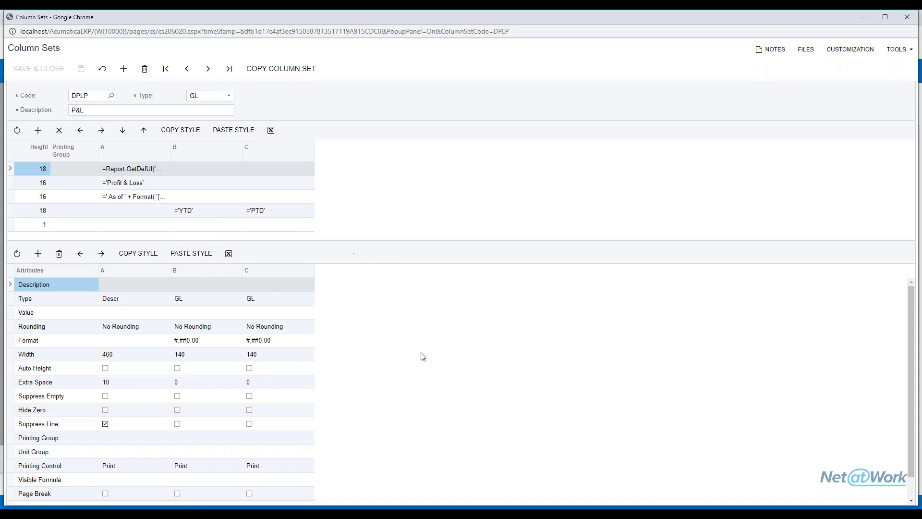
{"action": "scroll", "coordinate": [421, 367], "scroll_direction": "down", "scroll_amount": 1}
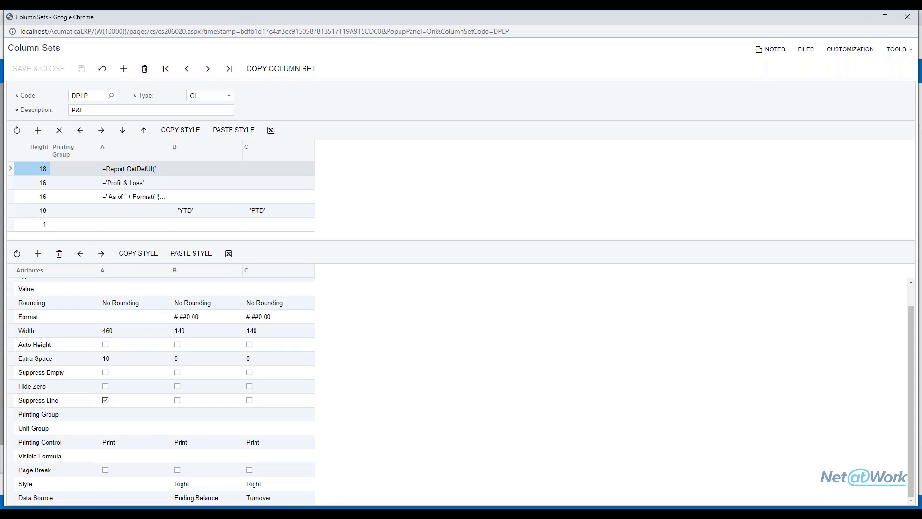
{"action": "left_click", "coordinate": [908, 20]}
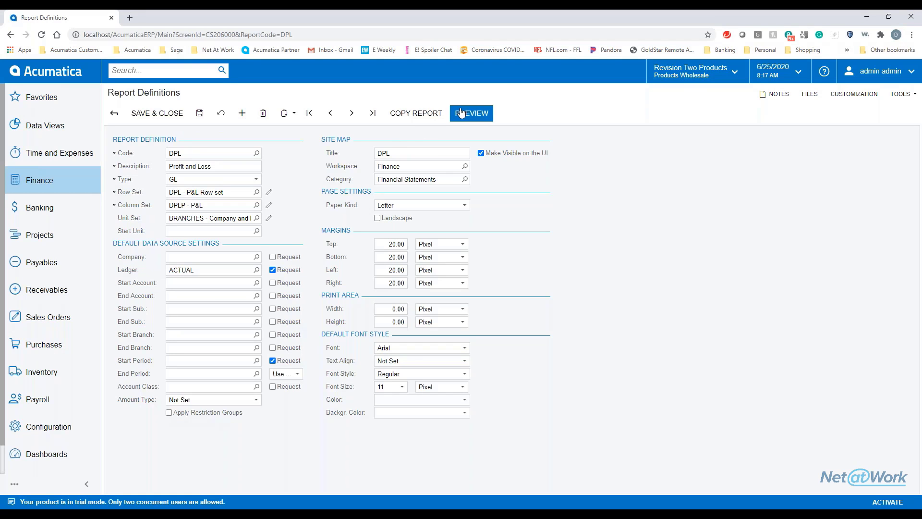
Step: Preview the DPL profit and loss report for financial period 12-2019, review it through Net Income, and close the preview
{"action": "left_click", "coordinate": [50, 188]}
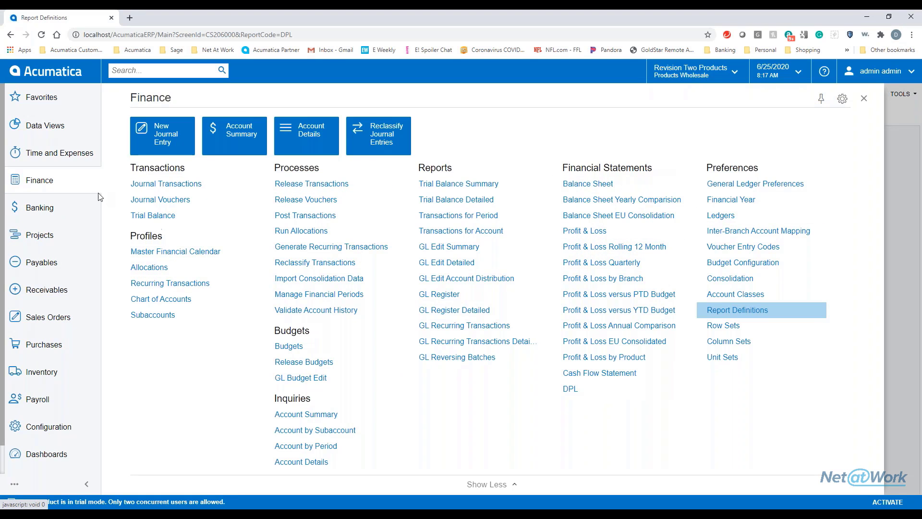
{"action": "left_click", "coordinate": [79, 183]}
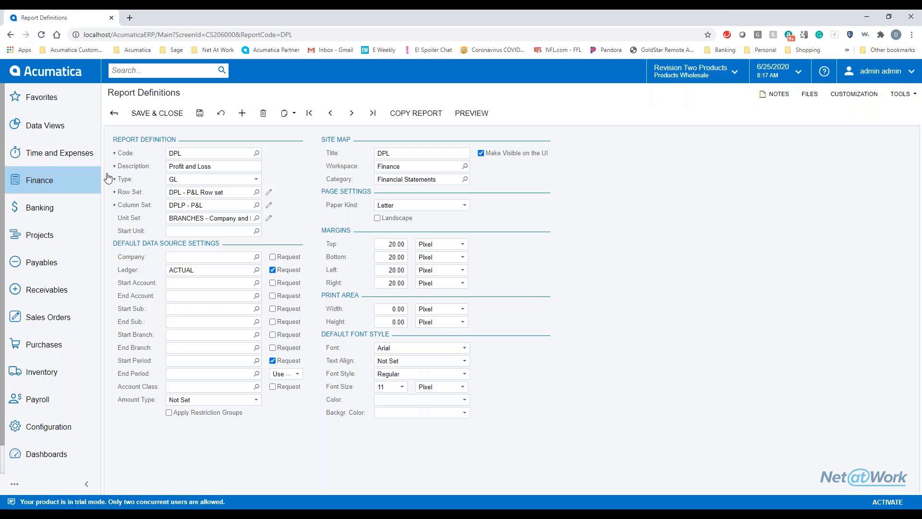
{"action": "left_click", "coordinate": [466, 115]}
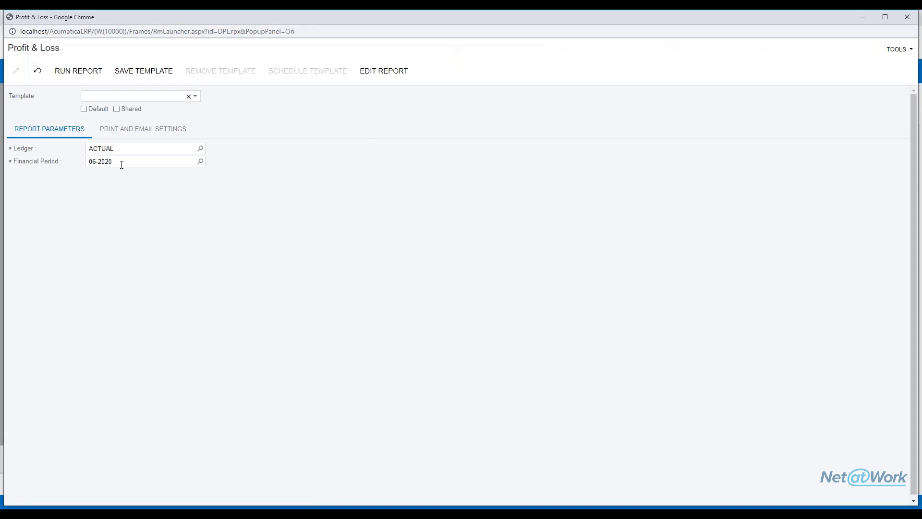
{"action": "left_click", "coordinate": [122, 163]}
{"action": "type", "text": "122019"}
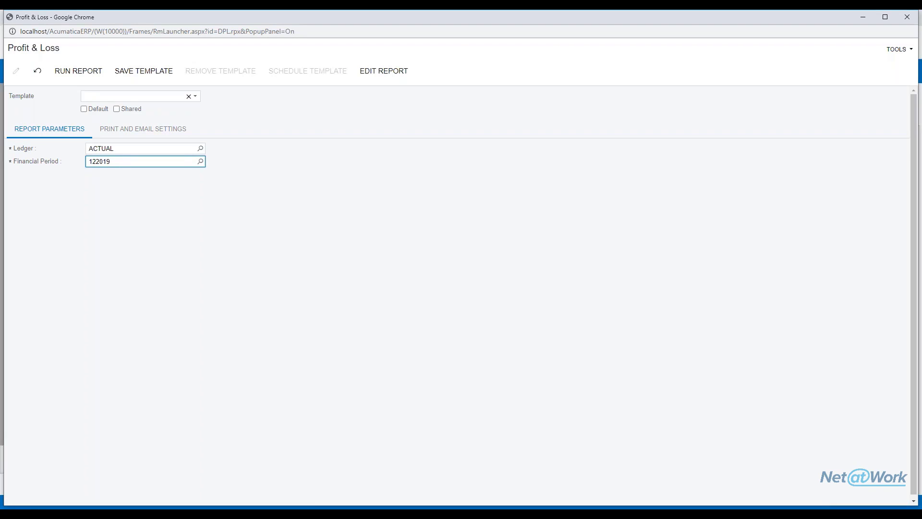
{"action": "key", "text": "Tab"}
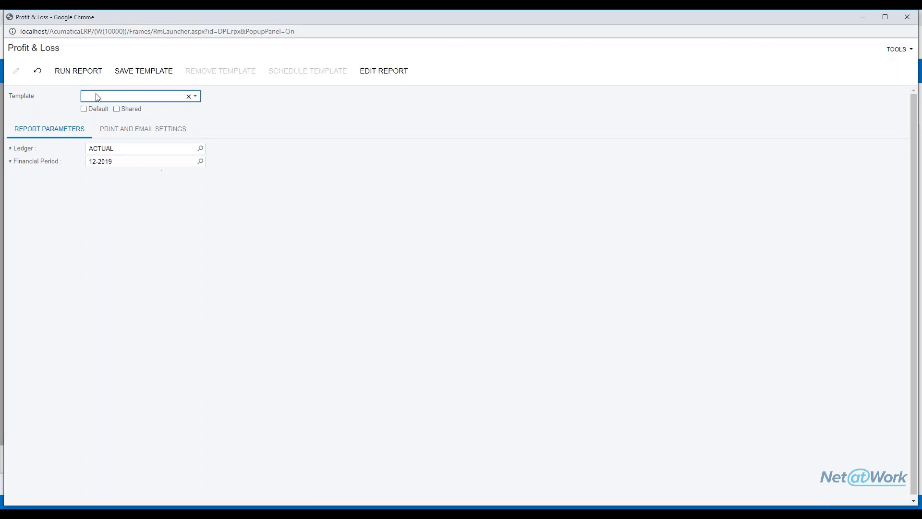
{"action": "left_click", "coordinate": [81, 73]}
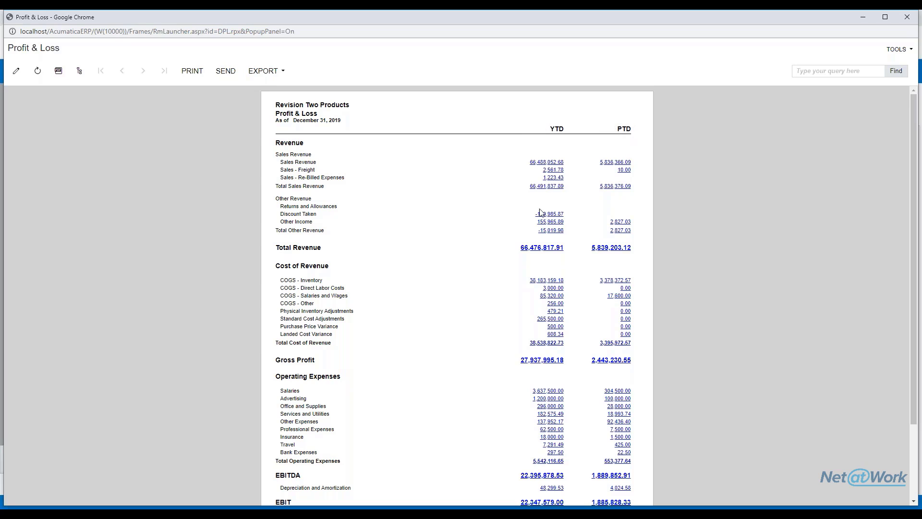
{"action": "scroll", "coordinate": [702, 254], "scroll_direction": "down", "scroll_amount": 2}
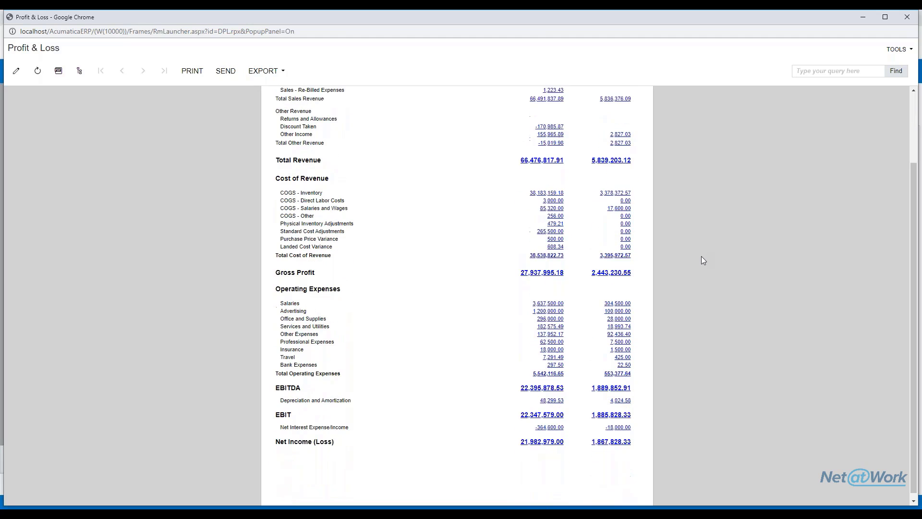
{"action": "scroll", "coordinate": [702, 259], "scroll_direction": "up", "scroll_amount": 2}
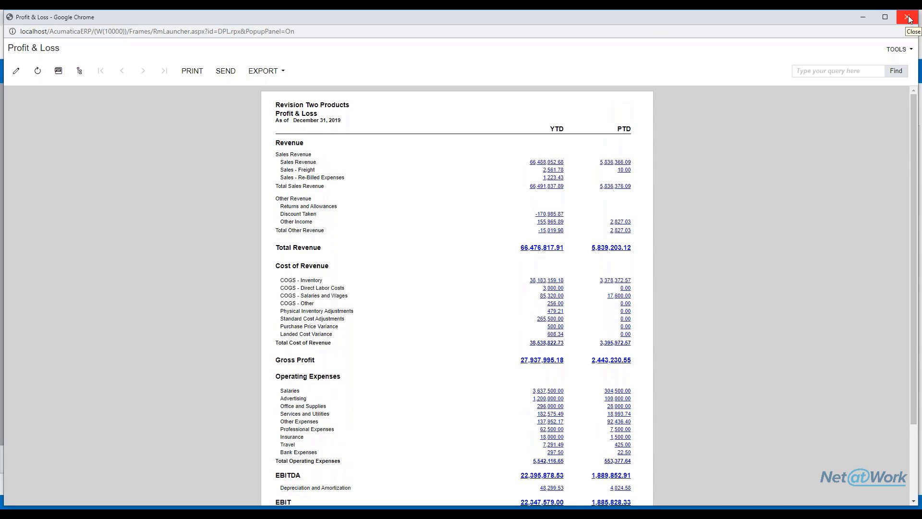
{"action": "left_click", "coordinate": [909, 19]}
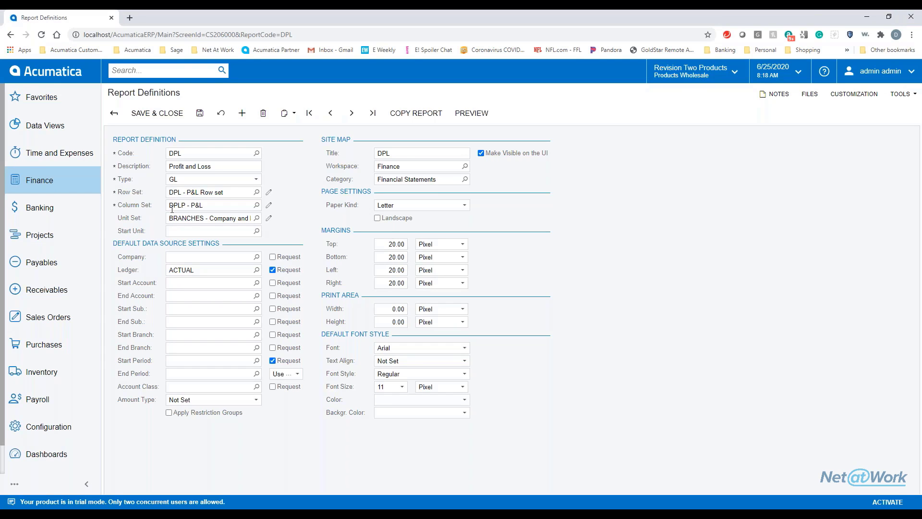
Step: Set the data source amount type of column B, the YTD column, to Turnover in the DPLP column set
{"action": "left_click", "coordinate": [268, 207]}
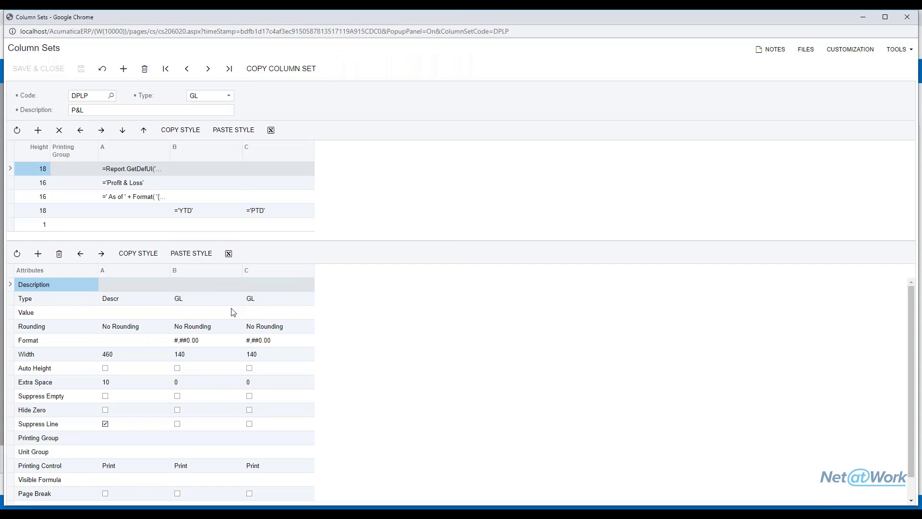
{"action": "scroll", "coordinate": [232, 327], "scroll_direction": "down", "scroll_amount": 1}
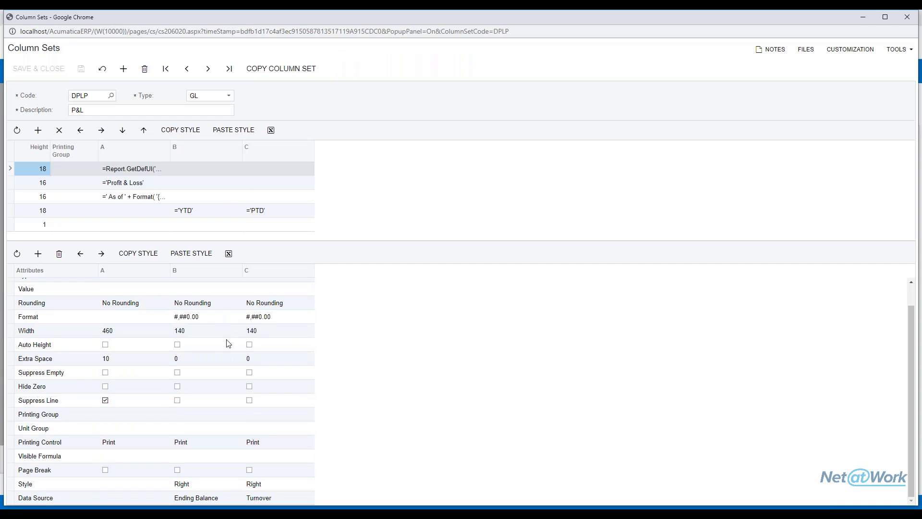
{"action": "left_click", "coordinate": [204, 498]}
{"action": "left_click", "coordinate": [204, 498]}
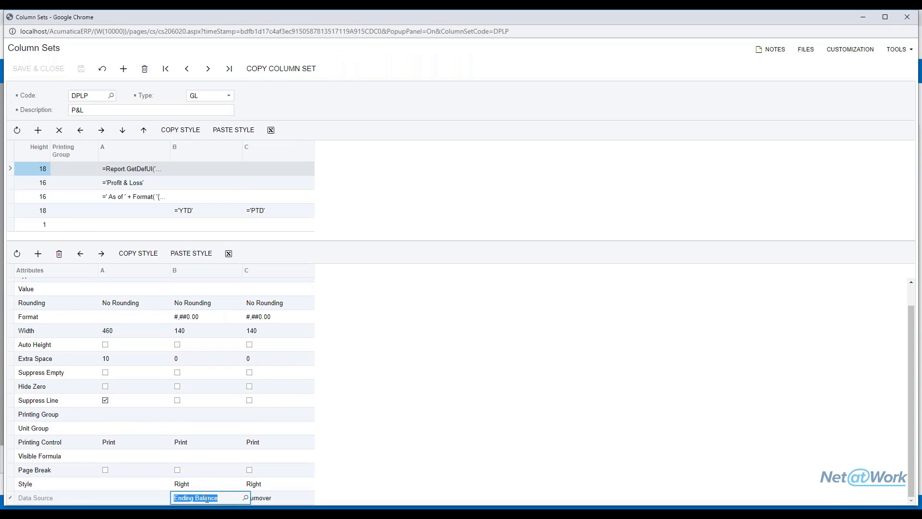
{"action": "left_click", "coordinate": [245, 498]}
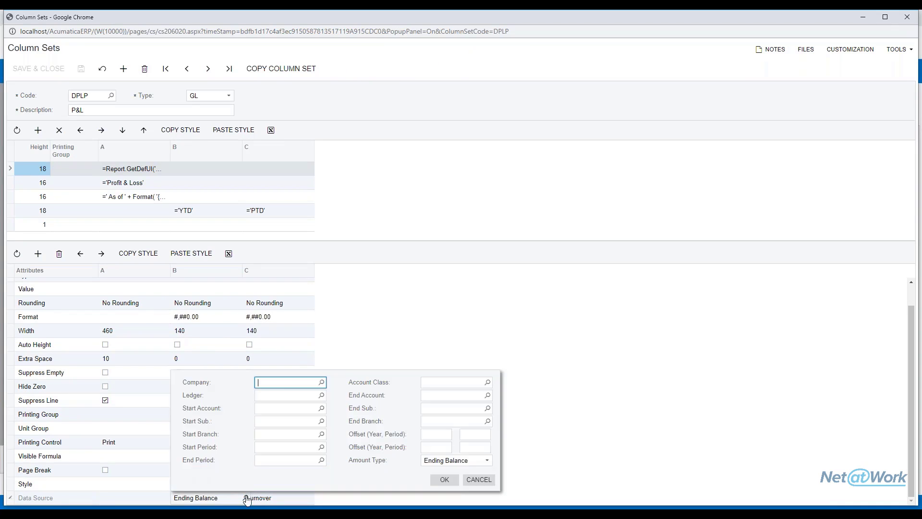
{"action": "left_click", "coordinate": [487, 460]}
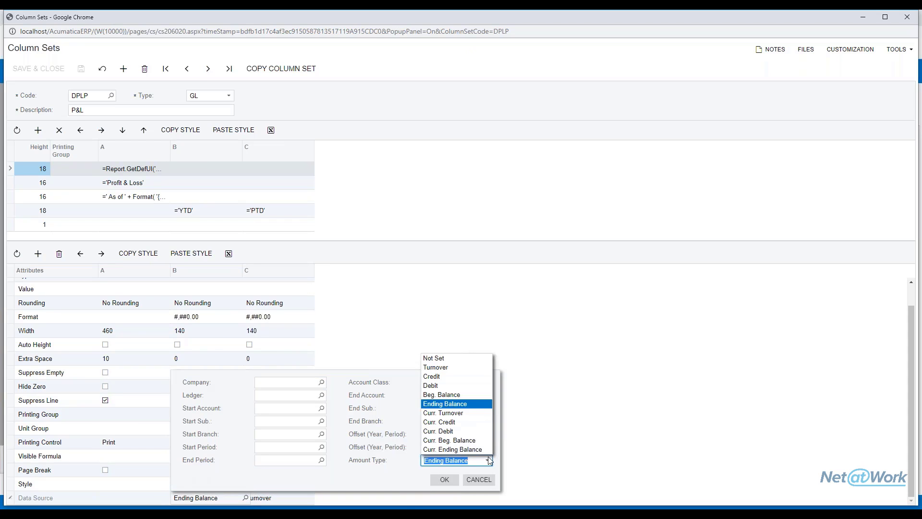
{"action": "left_click", "coordinate": [463, 372]}
{"action": "left_click", "coordinate": [441, 481]}
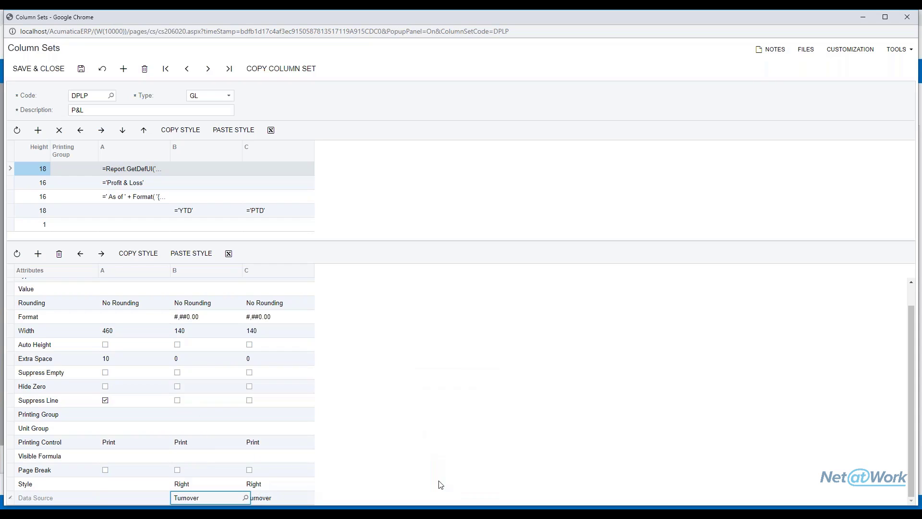
{"action": "key", "text": "Tab"}
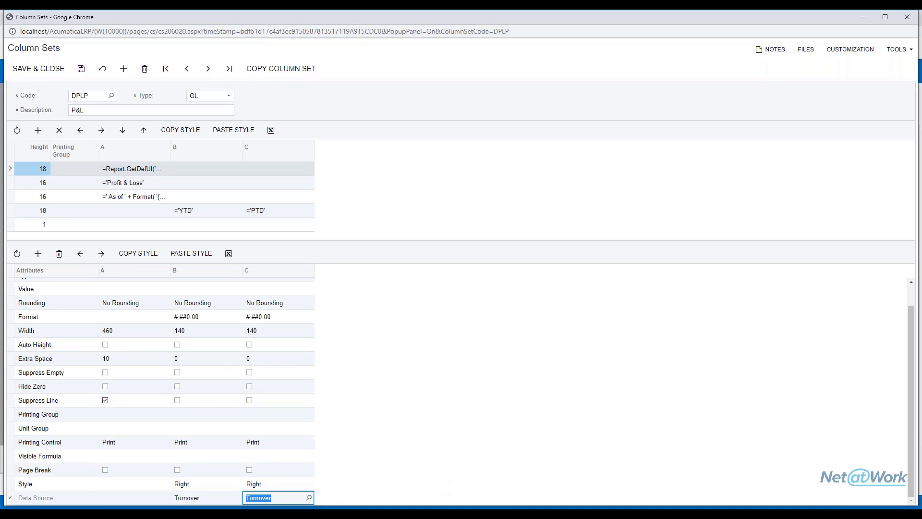
Step: Set the data source amount type of column C to Ending Balance in the DPLP column set
{"action": "left_click", "coordinate": [308, 497]}
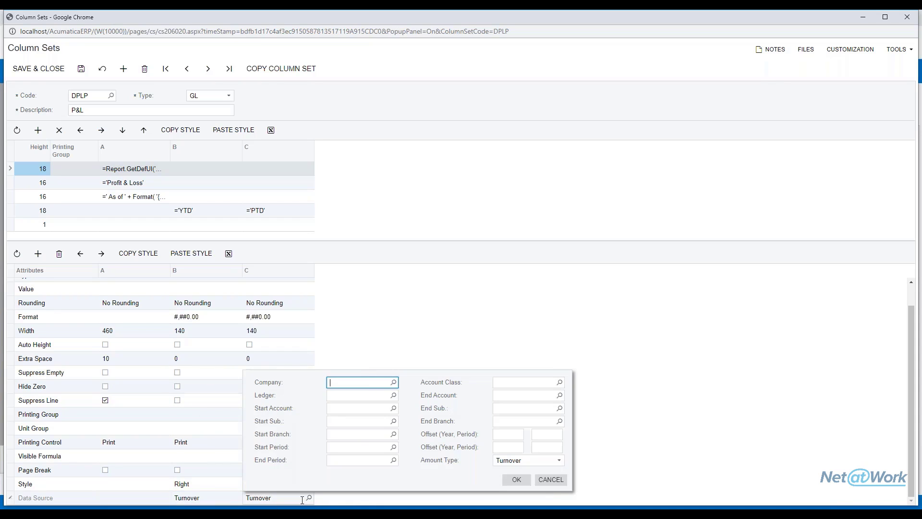
{"action": "left_click", "coordinate": [523, 461]}
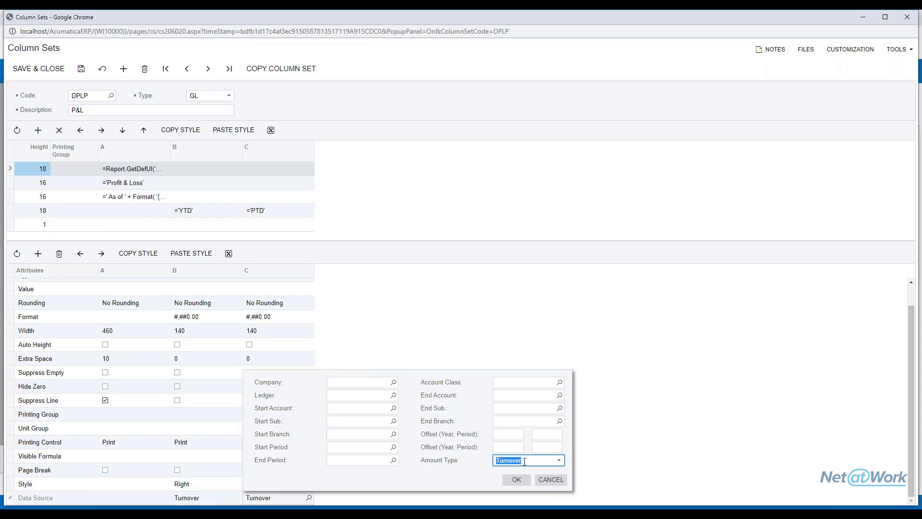
{"action": "left_click", "coordinate": [560, 462]}
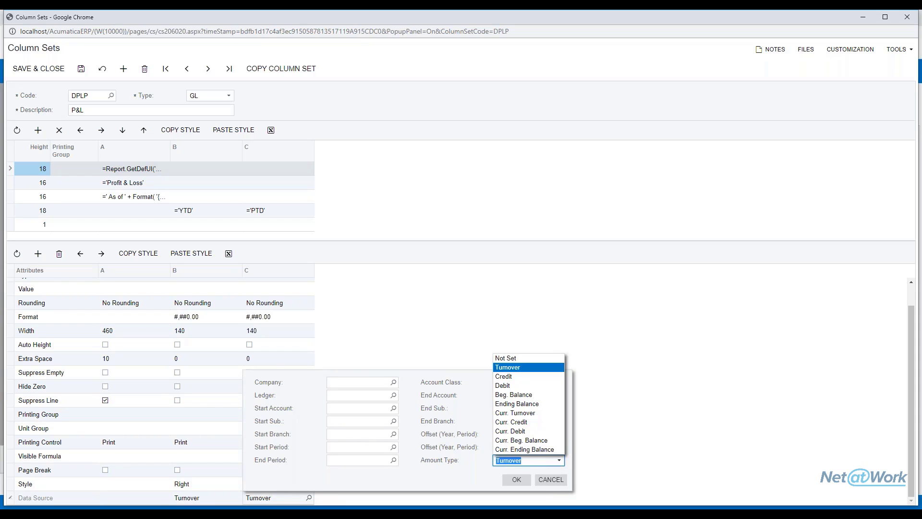
{"action": "left_click", "coordinate": [522, 404]}
{"action": "left_click", "coordinate": [516, 479]}
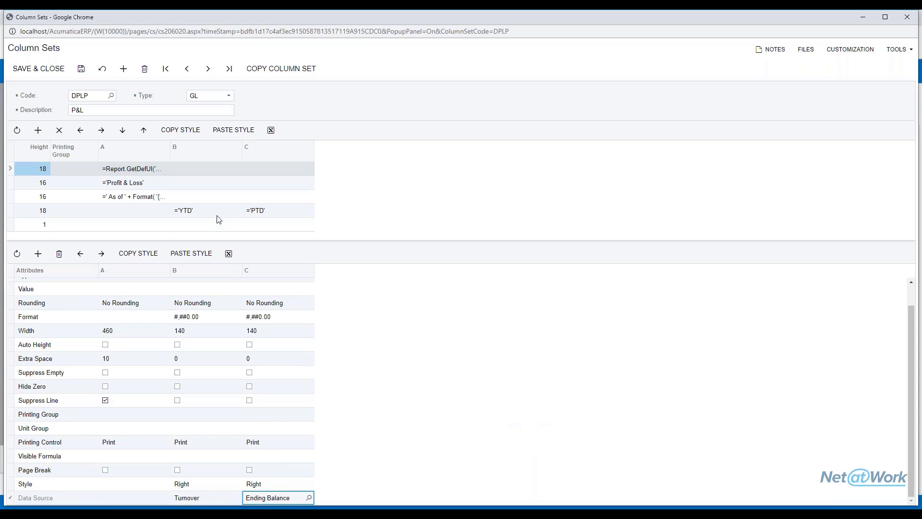
Step: Change the header of column B in the DPLP column set to ='PTD'
{"action": "left_click", "coordinate": [185, 210]}
{"action": "left_click", "coordinate": [184, 209]}
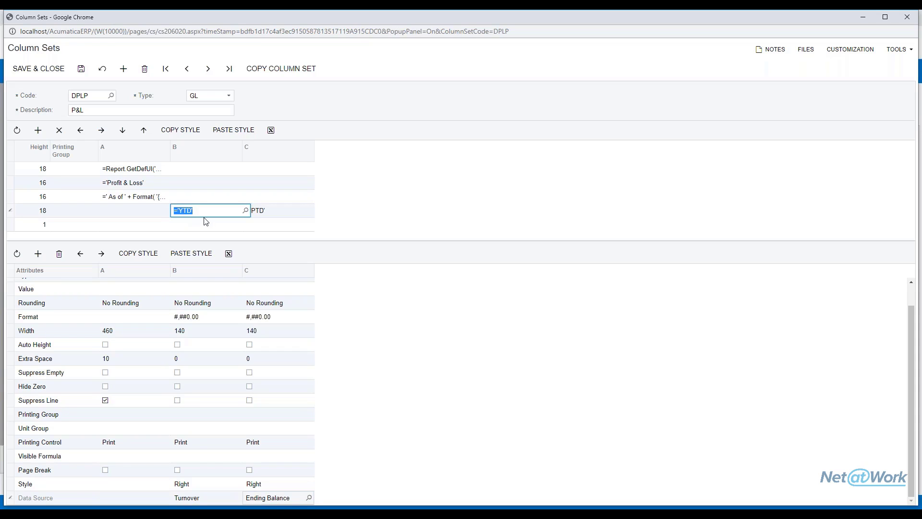
{"action": "key", "text": "Home"}
{"action": "key", "text": "Right"}
{"action": "key", "text": "Right"}
{"action": "key", "text": "Delete"}
{"action": "type", "text": "P"}
Step: Change the header of column C to ='YTD', and save and close the DPLP column set
{"action": "left_click", "coordinate": [266, 216]}
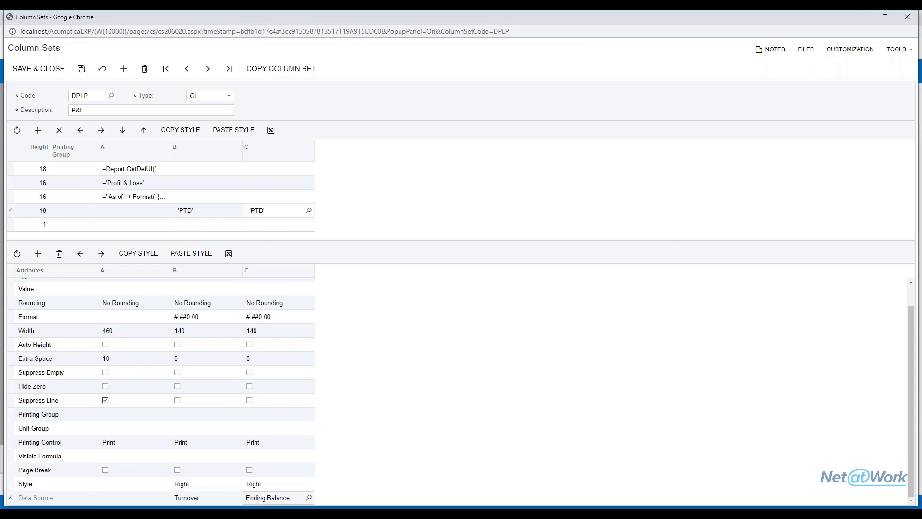
{"action": "key", "text": "Home"}
{"action": "key", "text": "Right"}
{"action": "key", "text": "Right"}
{"action": "key", "text": "Delete"}
{"action": "type", "text": "Y"}
{"action": "key", "text": "Tab"}
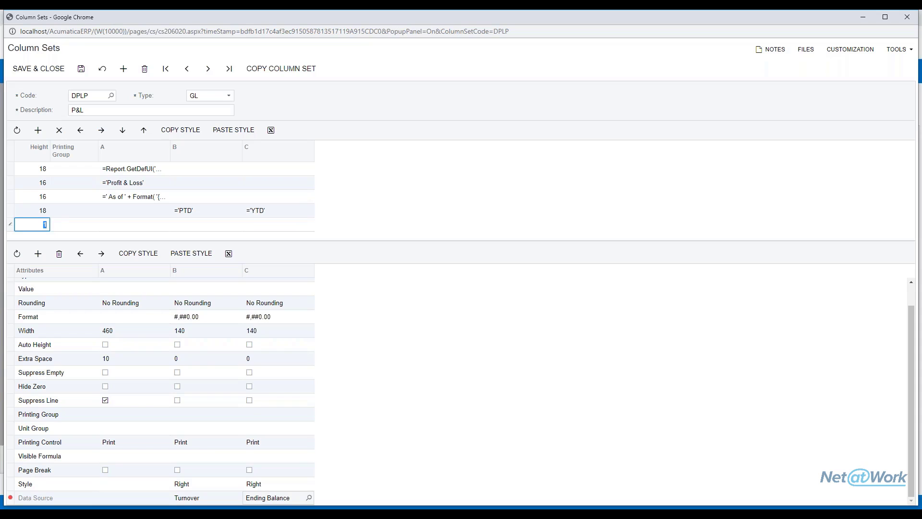
{"action": "left_click", "coordinate": [42, 72]}
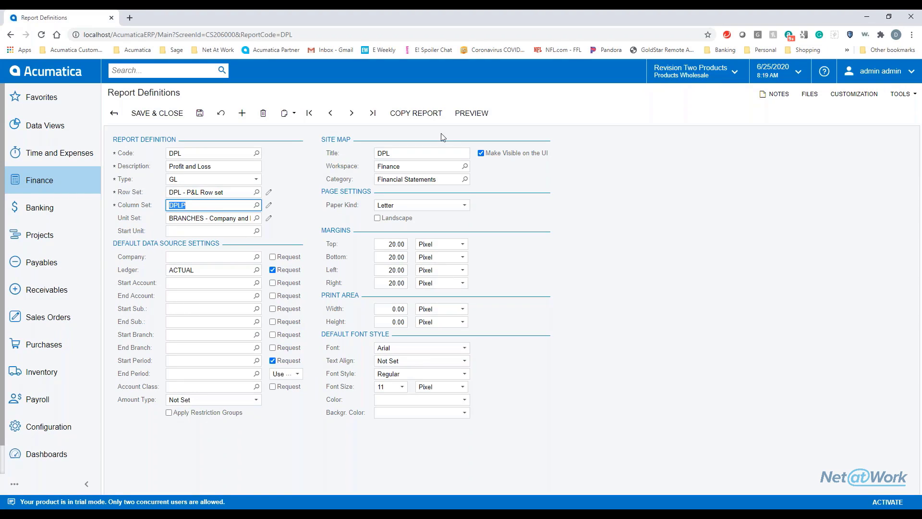
Step: Preview the DPL profit and loss report for financial period 12-2019, review its PTD and YTD columns, and close the preview
{"action": "left_click", "coordinate": [471, 113]}
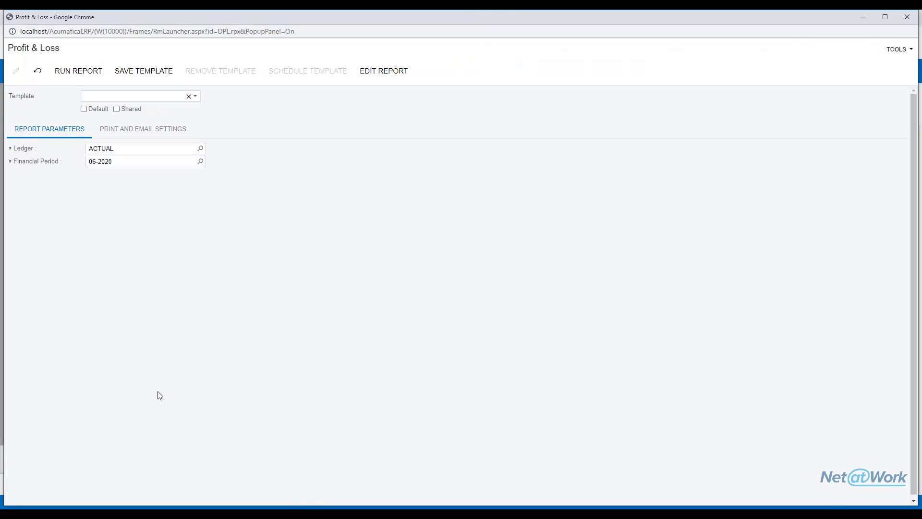
{"action": "left_click", "coordinate": [131, 164]}
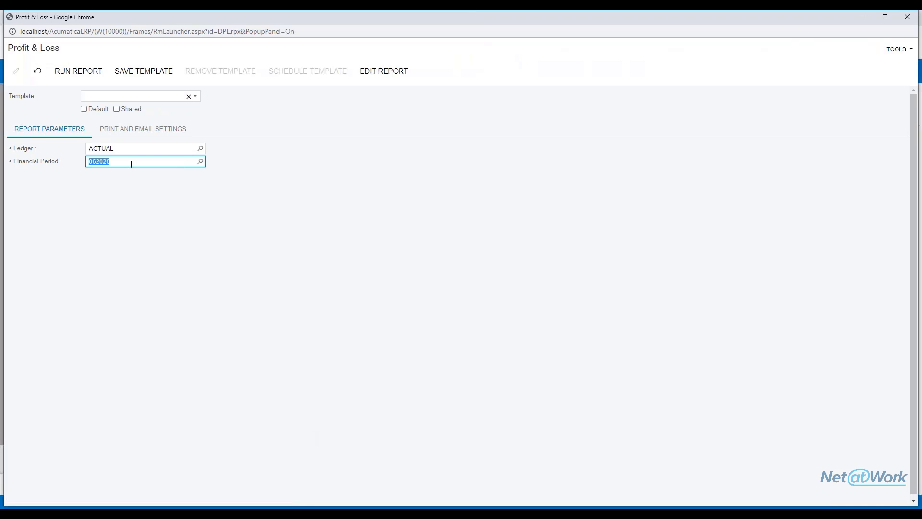
{"action": "type", "text": "122019"}
{"action": "key", "text": "Tab"}
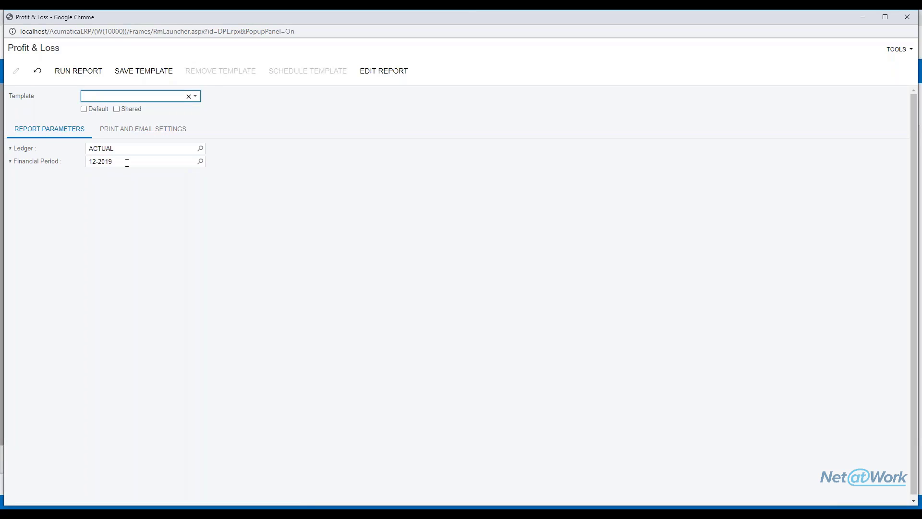
{"action": "left_click", "coordinate": [78, 72]}
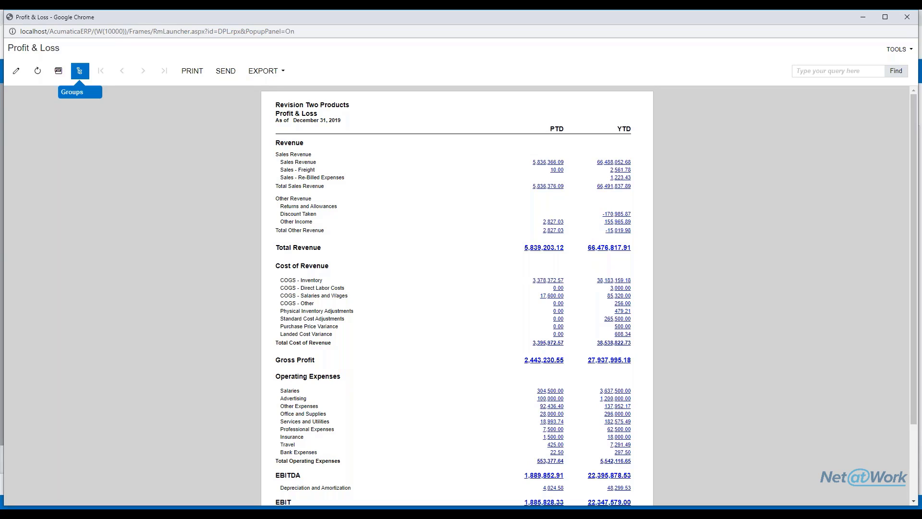
{"action": "left_click", "coordinate": [914, 17]}
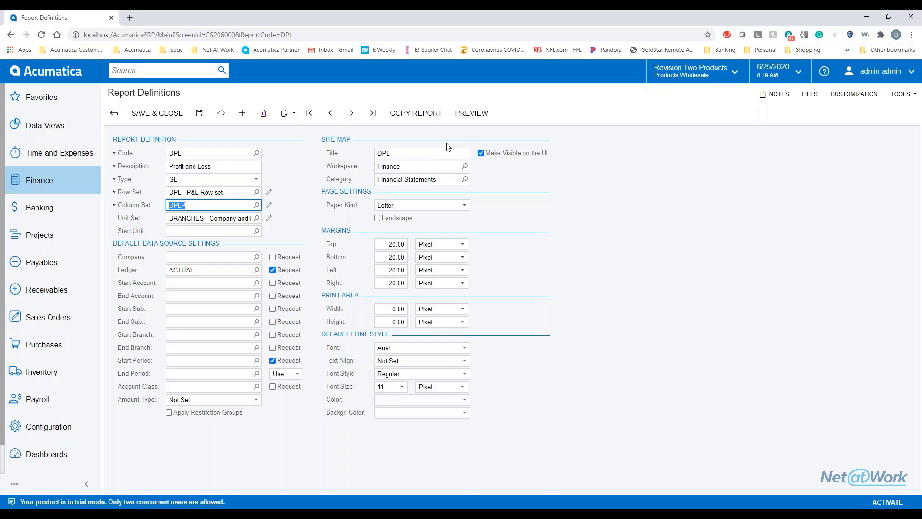
Step: Reopen the DPLP column set and examine the start and end period settings in column B's data source, leaving them as they are
{"action": "left_click", "coordinate": [274, 206]}
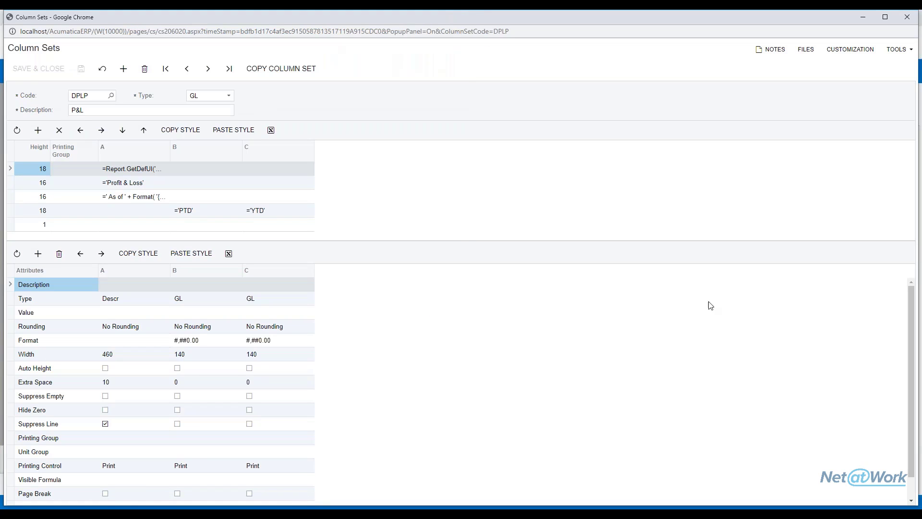
{"action": "scroll", "coordinate": [179, 408], "scroll_direction": "down", "scroll_amount": 1}
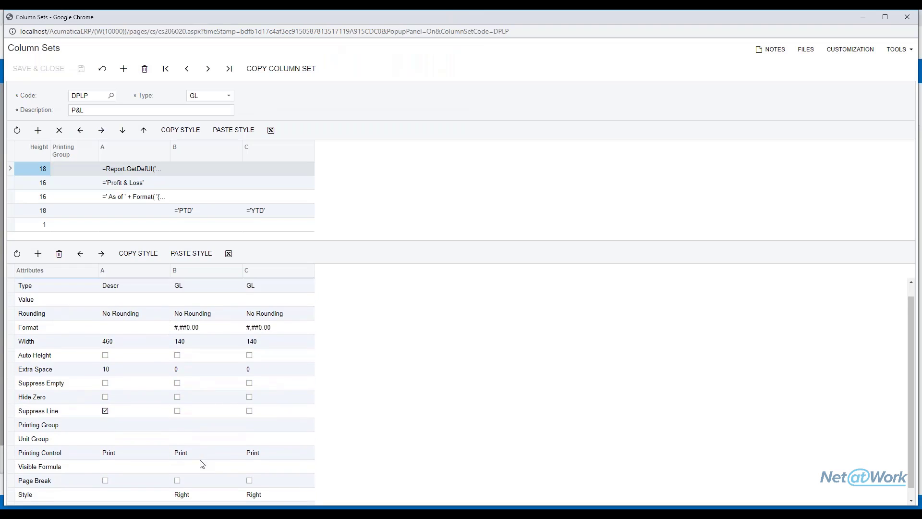
{"action": "scroll", "coordinate": [200, 465], "scroll_direction": "down", "scroll_amount": 1}
{"action": "left_click", "coordinate": [183, 499]}
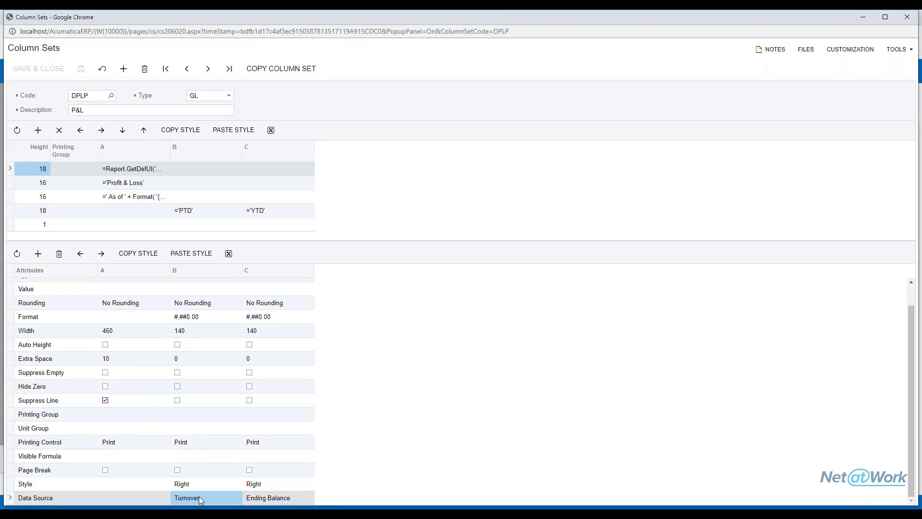
{"action": "left_click", "coordinate": [199, 496]}
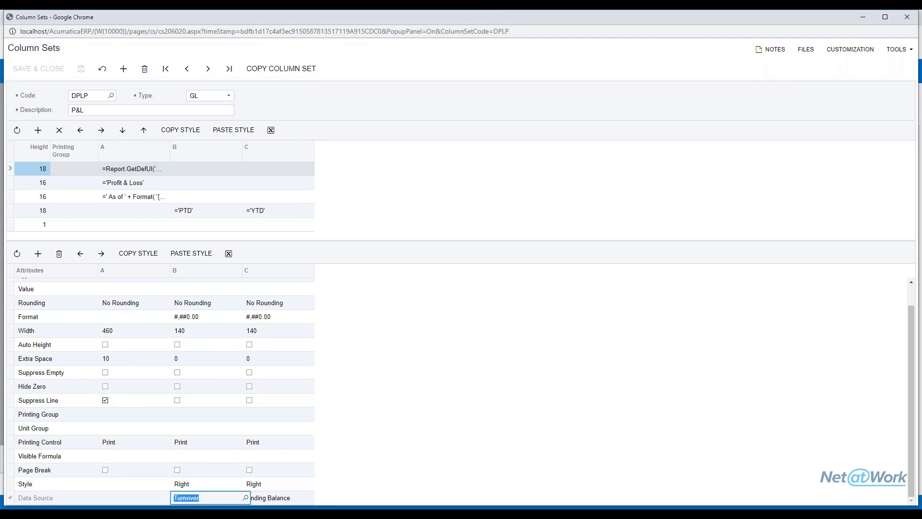
{"action": "left_click", "coordinate": [246, 497]}
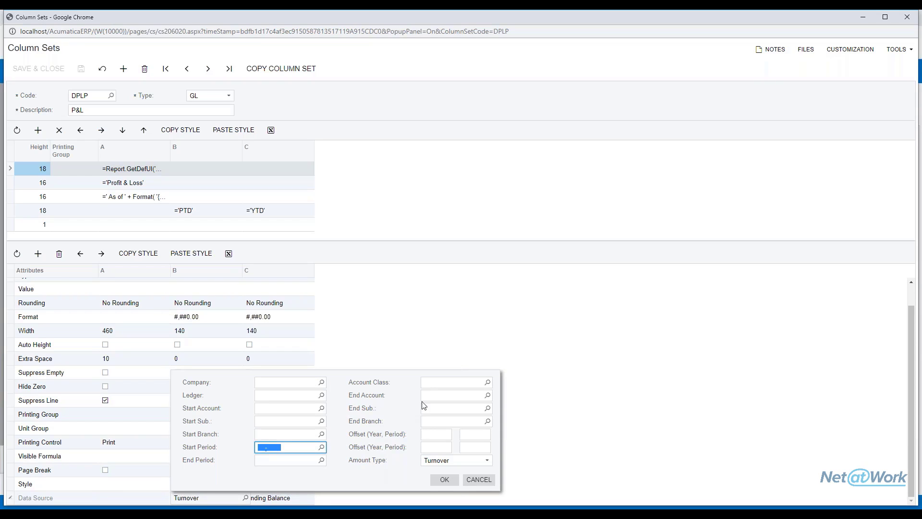
{"action": "key", "text": "Tab"}
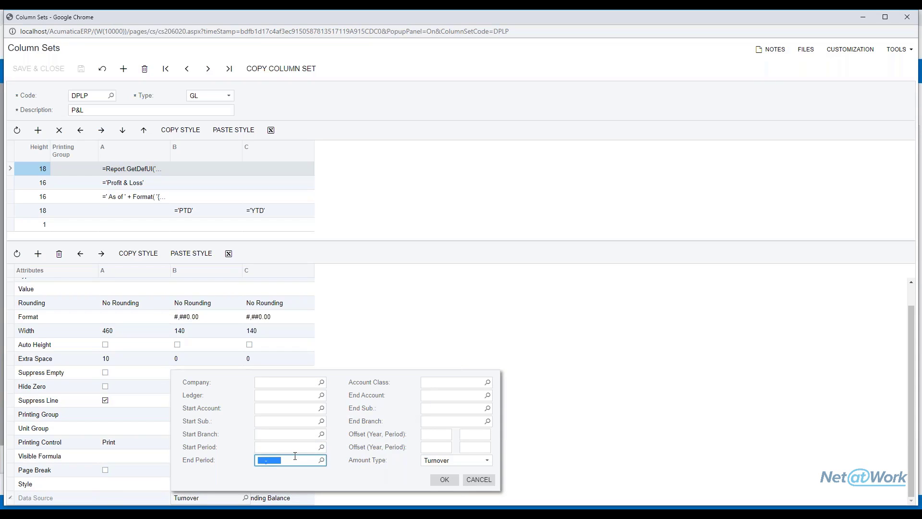
{"action": "left_click", "coordinate": [263, 447]}
{"action": "left_click", "coordinate": [484, 484]}
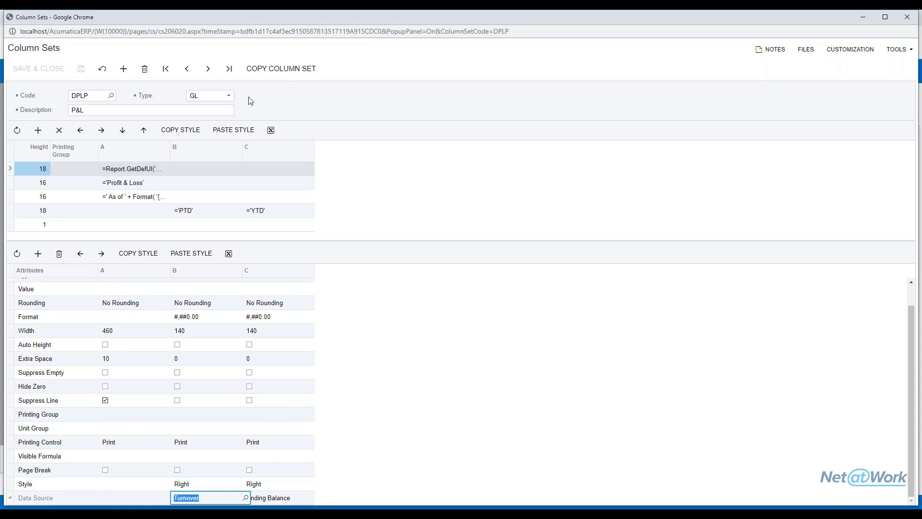
Step: Copy the DPLP column set under the new code PL TEST1, and close the copy without saving it
{"action": "left_click", "coordinate": [284, 73]}
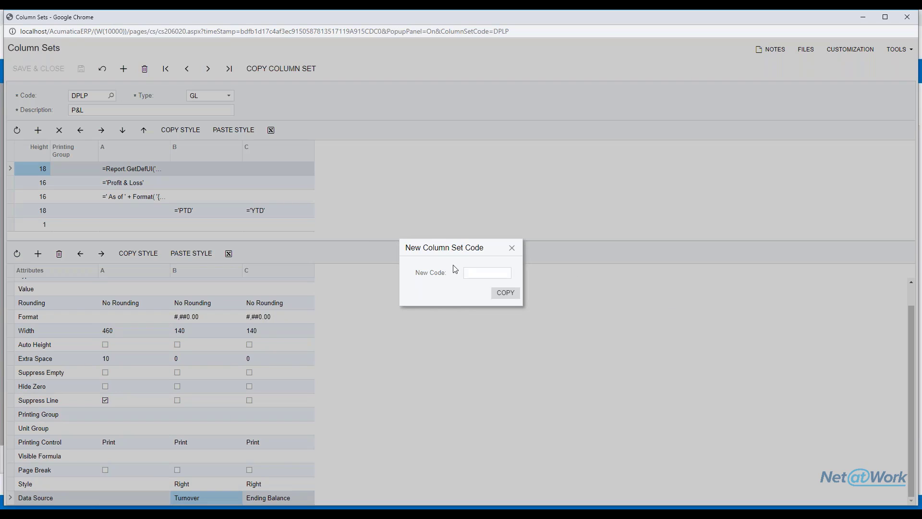
{"action": "left_click", "coordinate": [469, 273]}
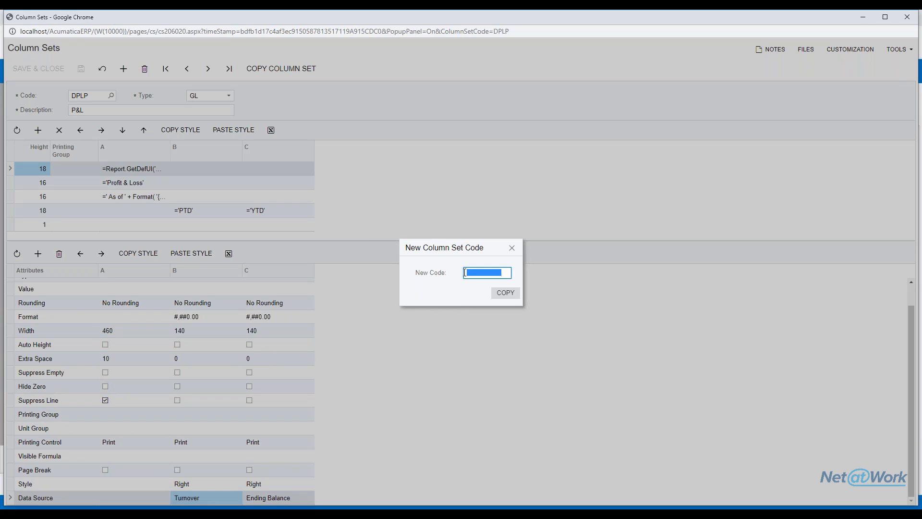
{"action": "type", "text": "PL_TERST"}
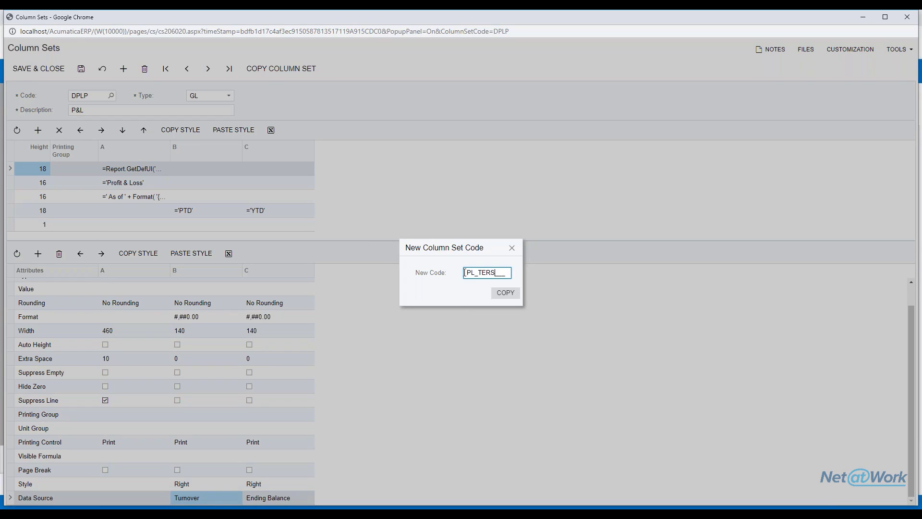
{"action": "key", "text": "BackSpace"}
{"action": "key", "text": "BackSpace"}
{"action": "key", "text": "BackSpace"}
{"action": "type", "text": "ST1"}
{"action": "key", "text": "Return"}
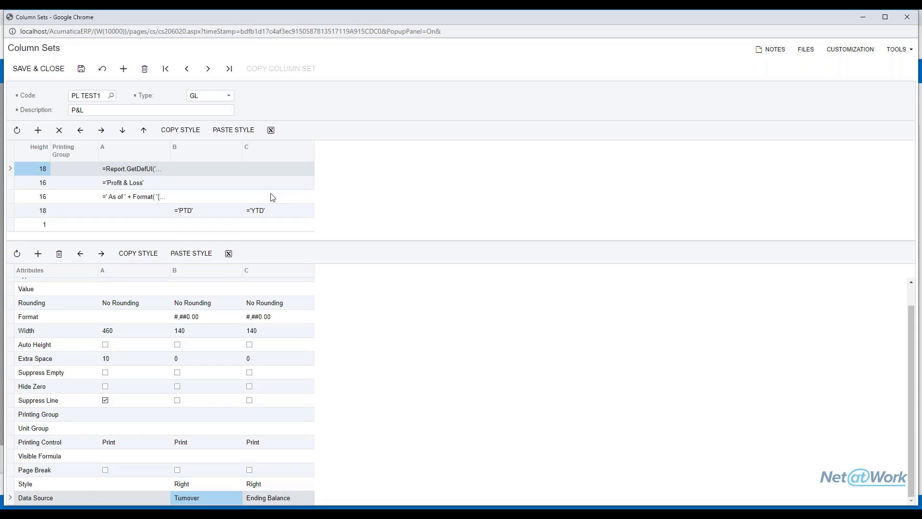
{"action": "left_click", "coordinate": [907, 18]}
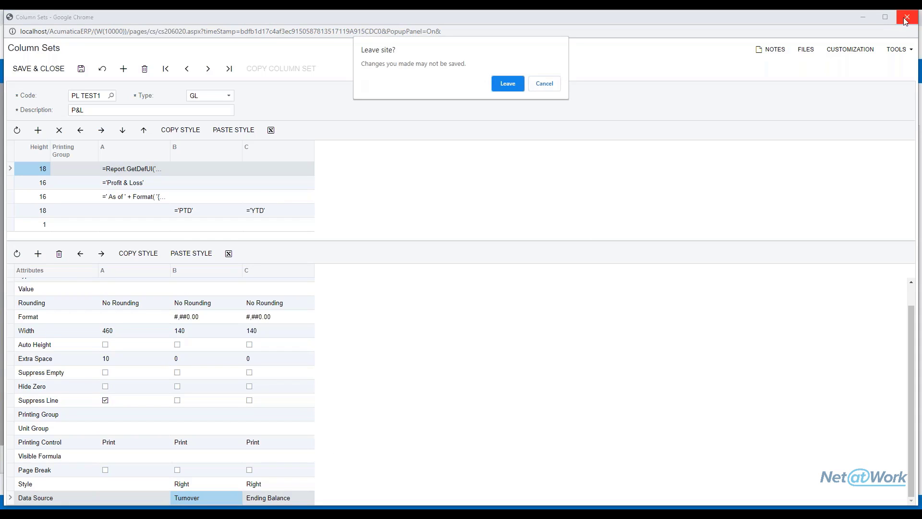
{"action": "left_click", "coordinate": [503, 84]}
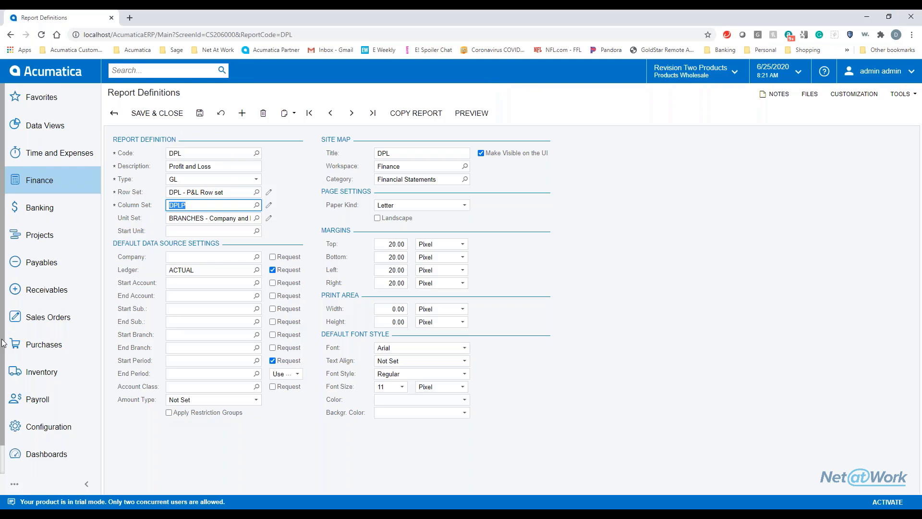
Step: View the list of row sets and the list of column sets in the Finance workspace
{"action": "double_click", "coordinate": [48, 180]}
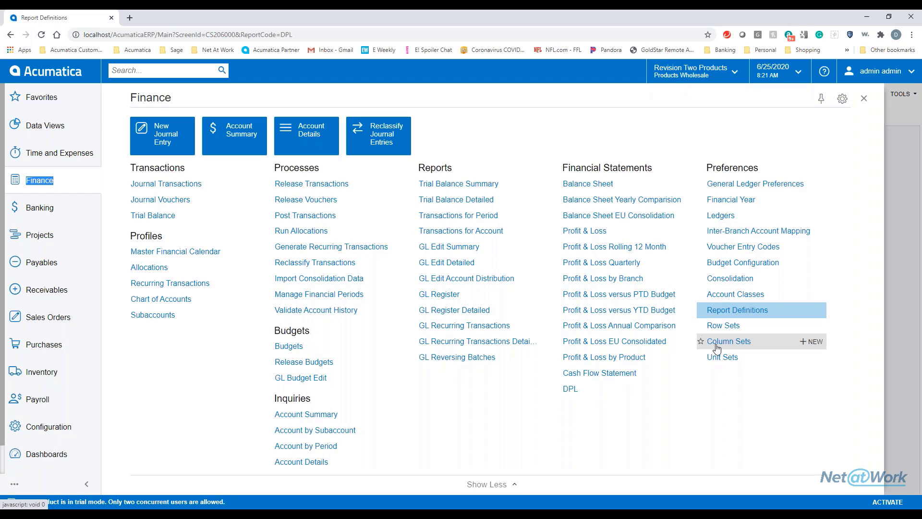
{"action": "left_click", "coordinate": [721, 325]}
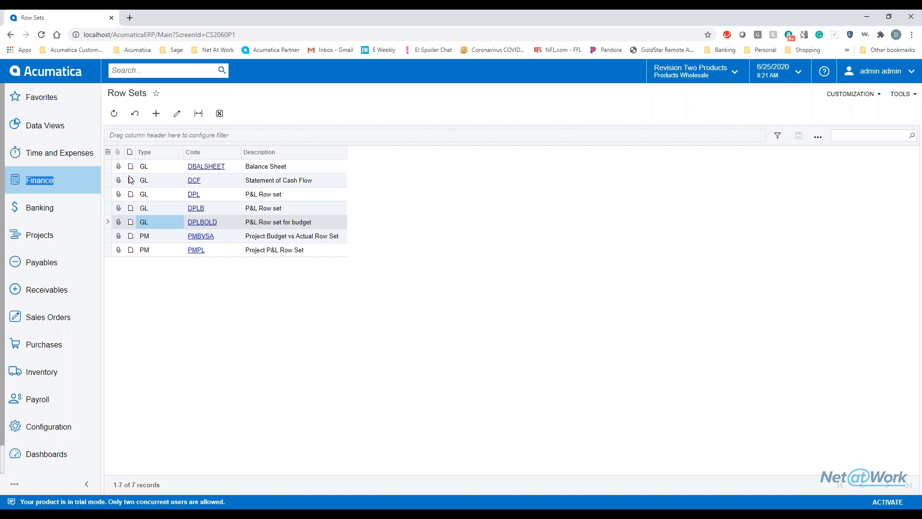
{"action": "left_click", "coordinate": [81, 188]}
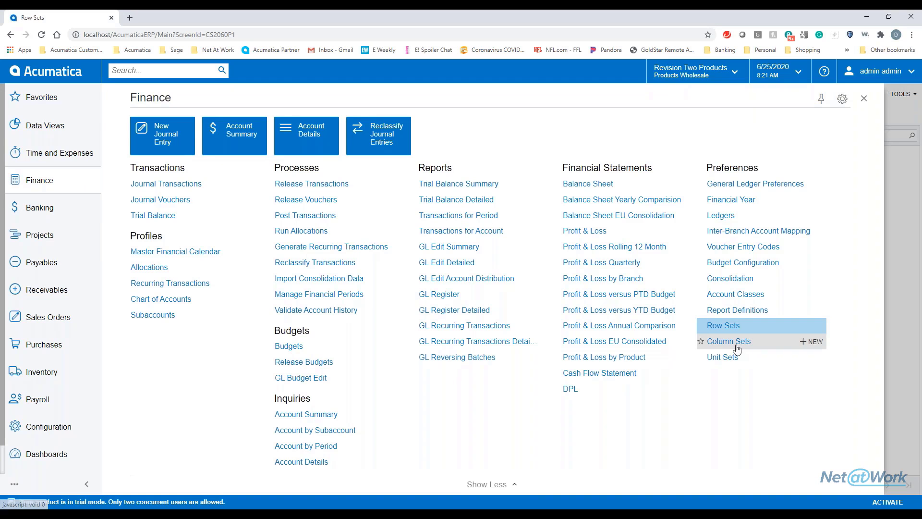
{"action": "left_click", "coordinate": [718, 341]}
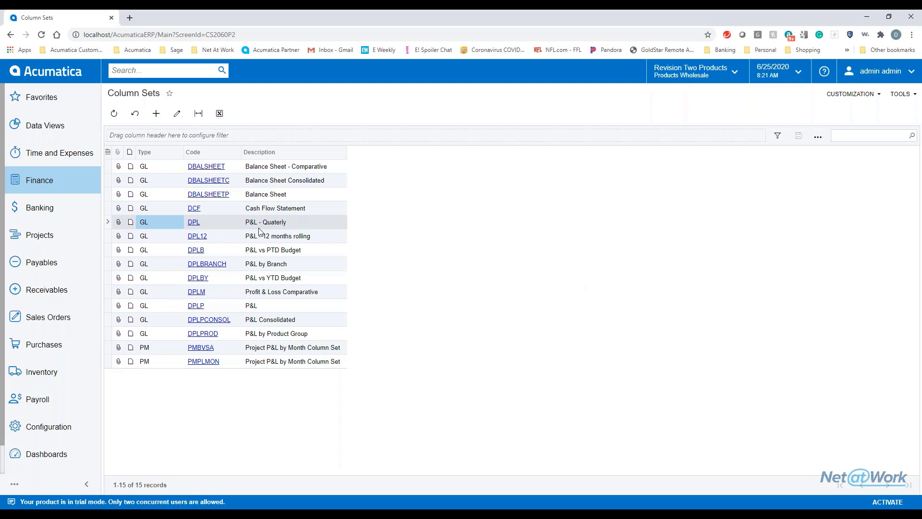
Step: Open the DPL12 column set, P&L - 12 months rolling, and examine its period headers, column attributes and data source offsets
{"action": "left_click", "coordinate": [195, 236]}
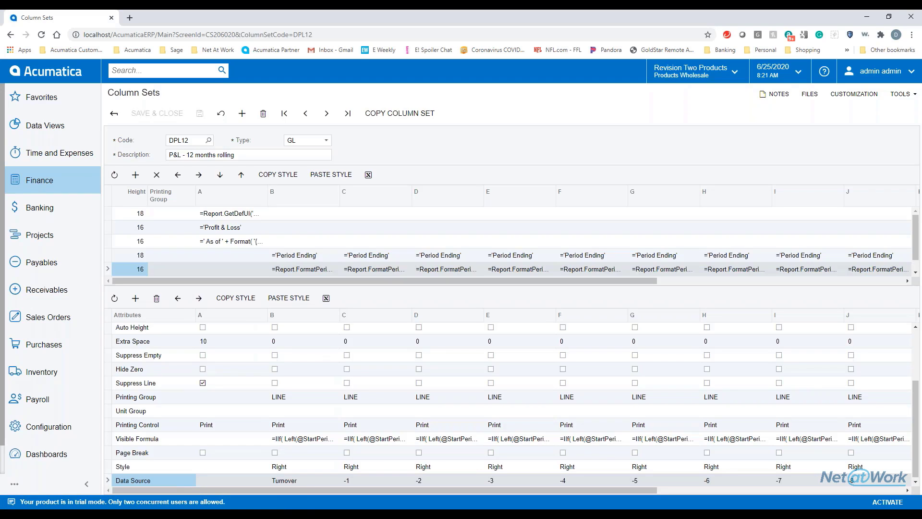
{"action": "scroll", "coordinate": [293, 274], "scroll_direction": "down", "scroll_amount": 1}
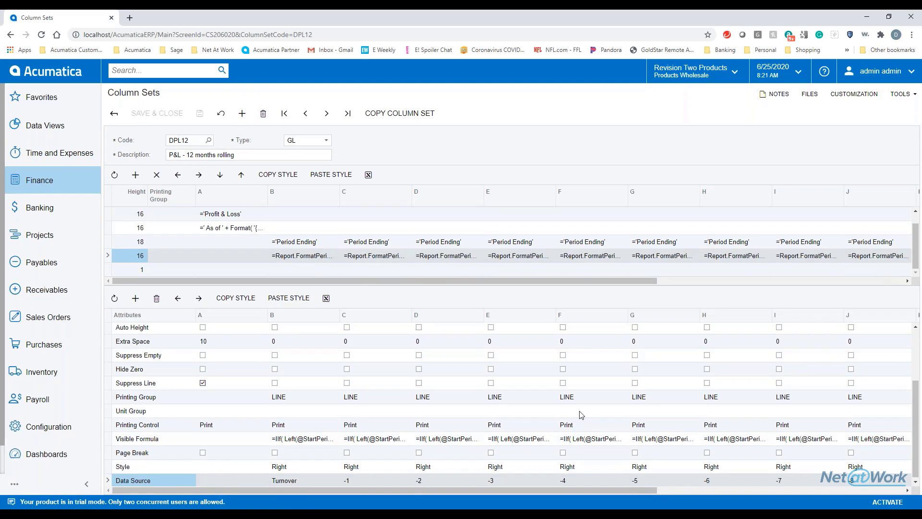
{"action": "scroll", "coordinate": [575, 425], "scroll_direction": "down", "scroll_amount": 1}
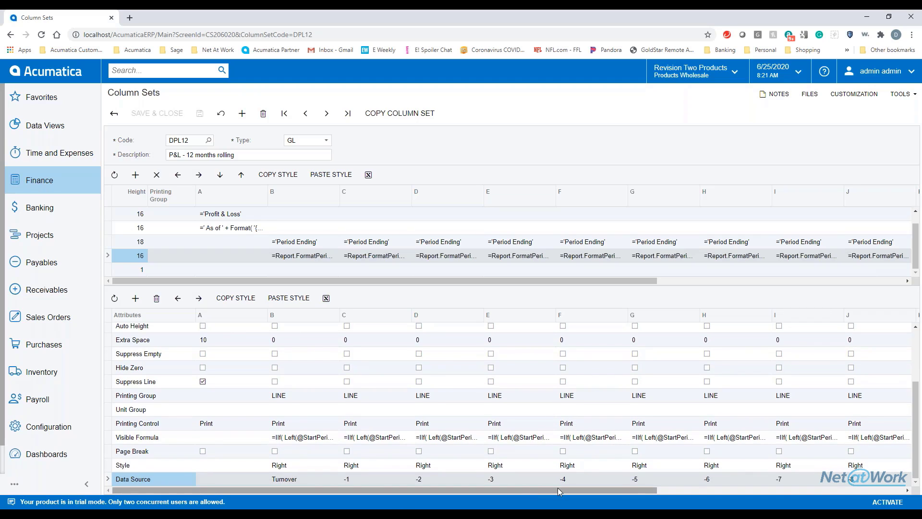
{"action": "scroll", "coordinate": [814, 486], "scroll_direction": "up", "scroll_amount": 2}
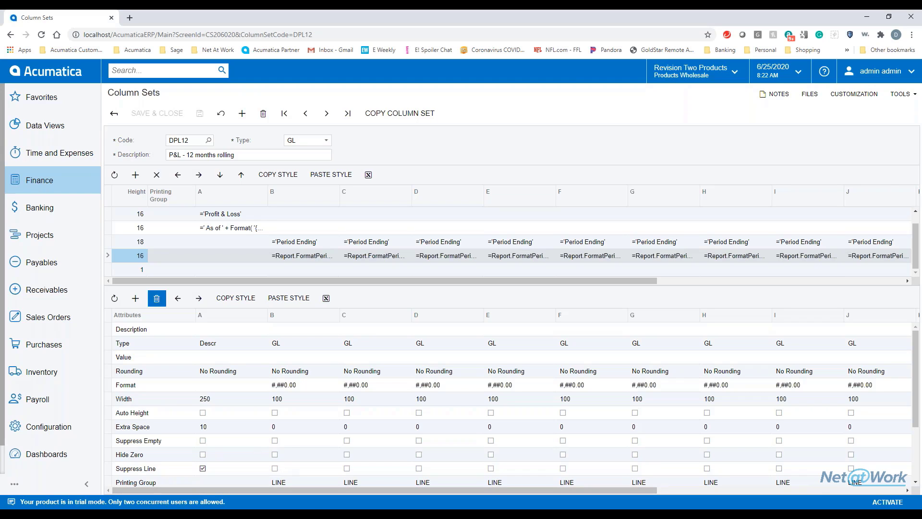
Step: Run the Profit & Loss financial statement on the ACTUAL ledger for financial period 12-2019
{"action": "left_click", "coordinate": [80, 187]}
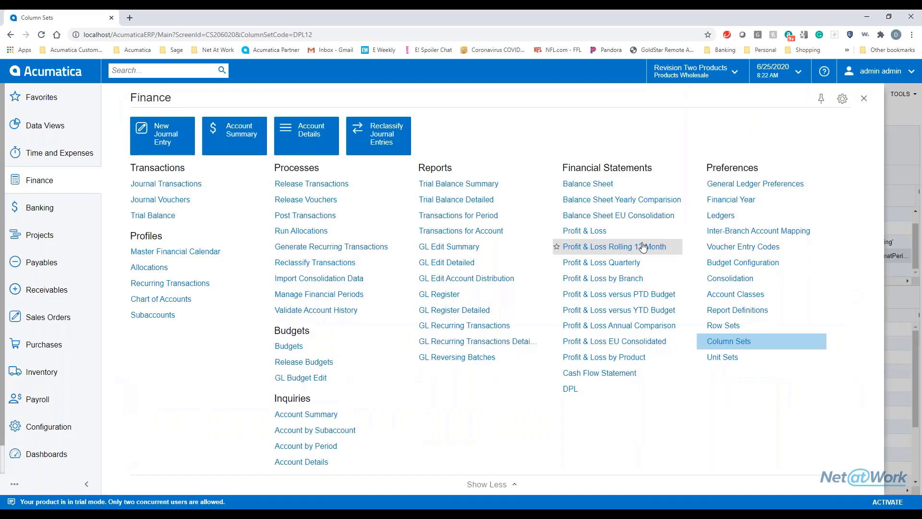
{"action": "left_click", "coordinate": [597, 232]}
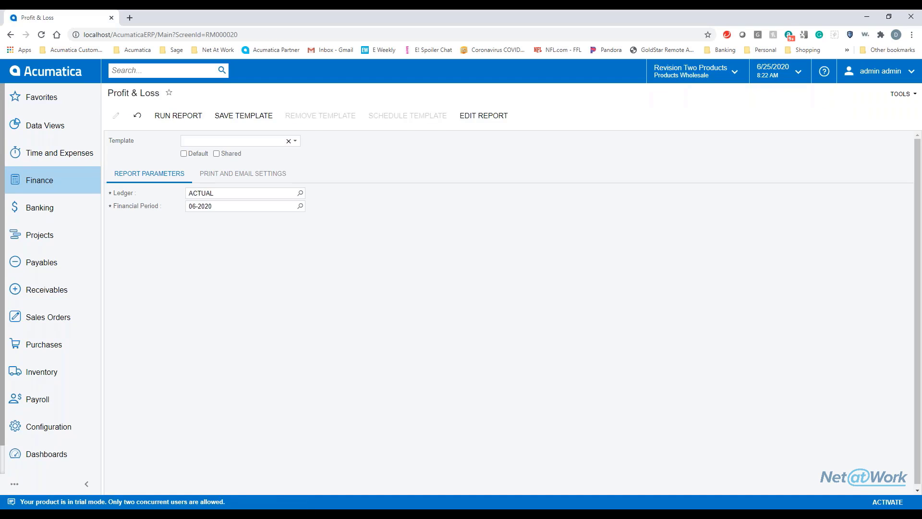
{"action": "left_click", "coordinate": [217, 205]}
{"action": "type", "text": "122019"}
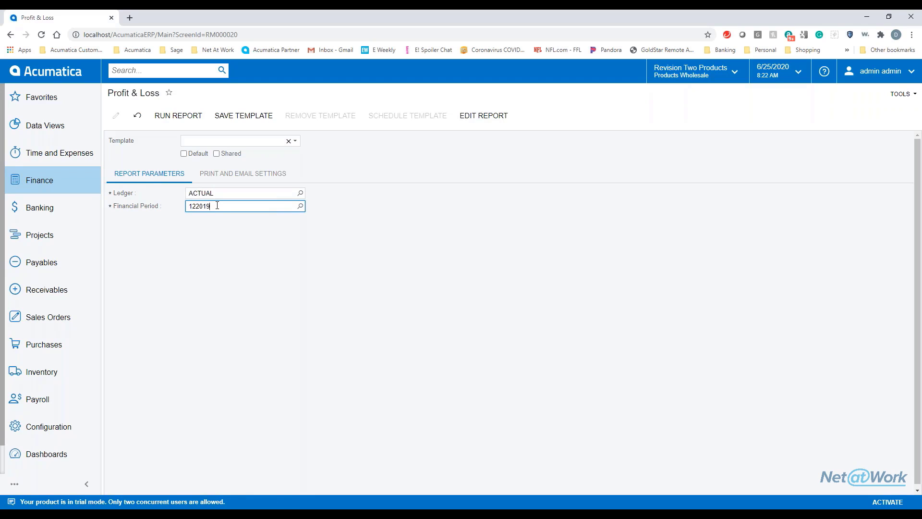
{"action": "key", "text": "Tab"}
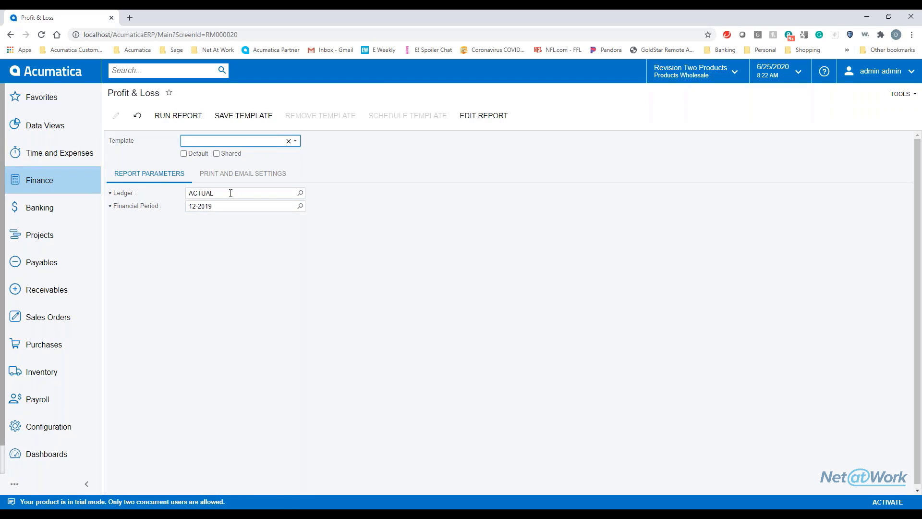
{"action": "left_click", "coordinate": [185, 119]}
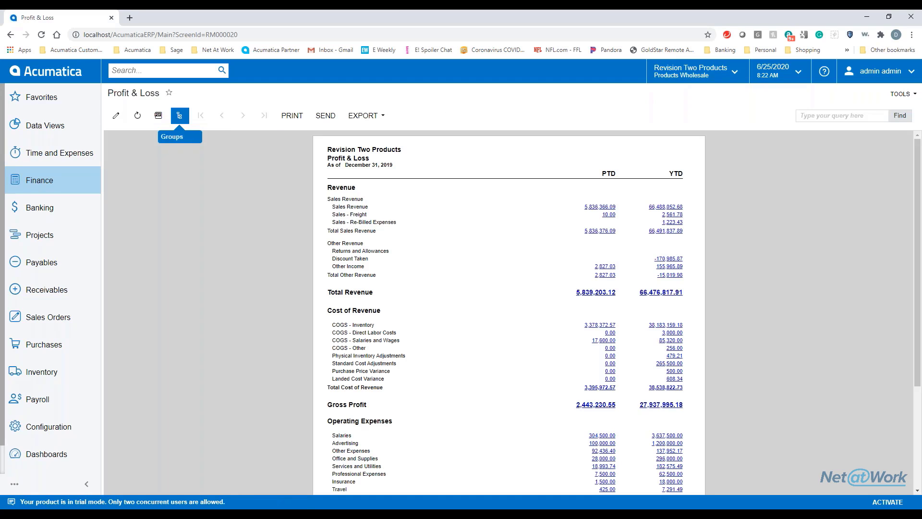
Step: Export the Profit & Loss report to Excel, saving it as Profit & Loss (2020-06-25).xlsx in the Acumatica desktop folder
{"action": "left_click", "coordinate": [362, 119]}
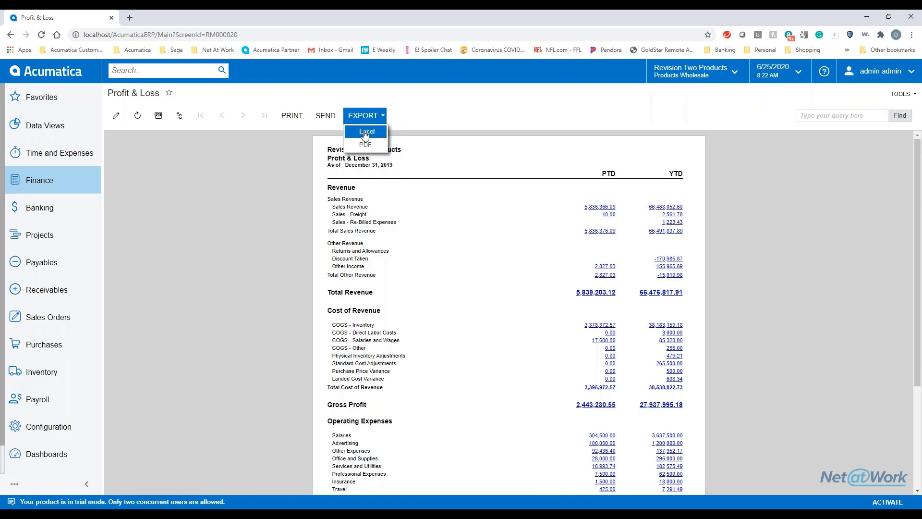
{"action": "left_click", "coordinate": [365, 133]}
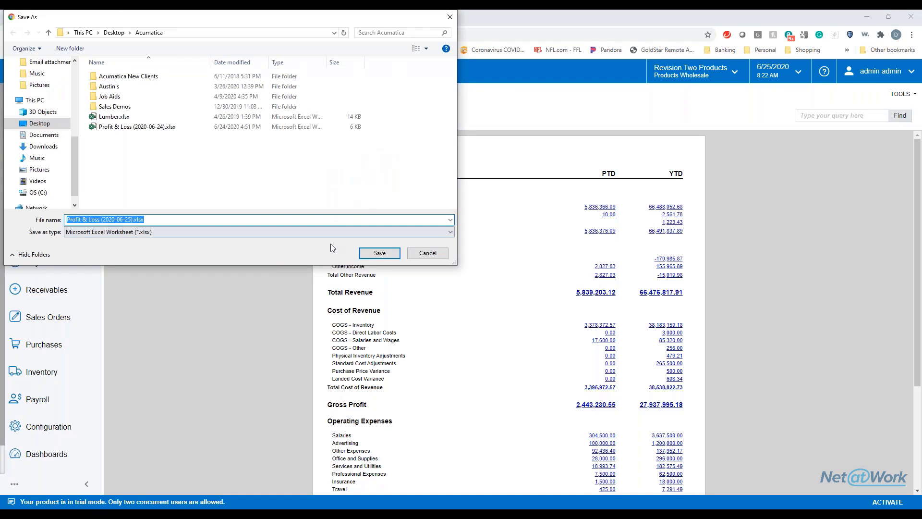
{"action": "left_click", "coordinate": [379, 253]}
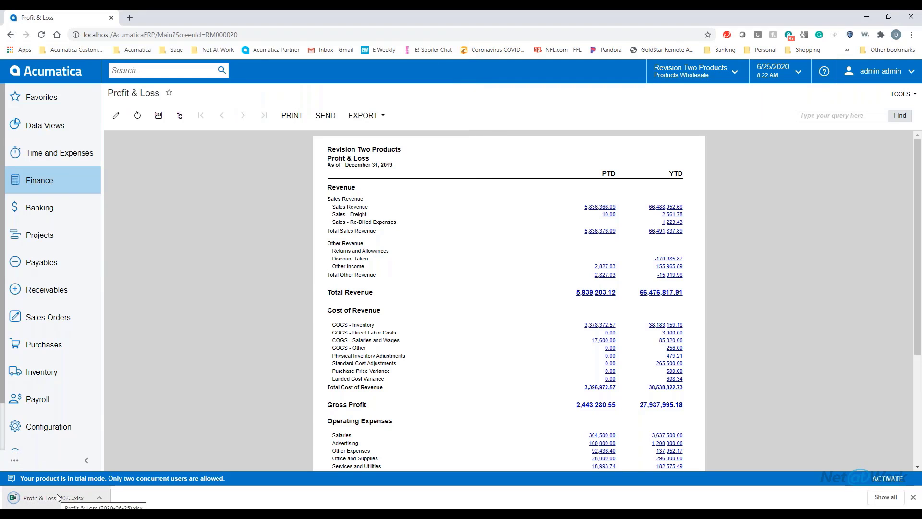
Step: Open the exported Profit & Loss workbook in Excel, review its PTD and YTD figures down to net income, and close it
{"action": "left_click", "coordinate": [57, 495]}
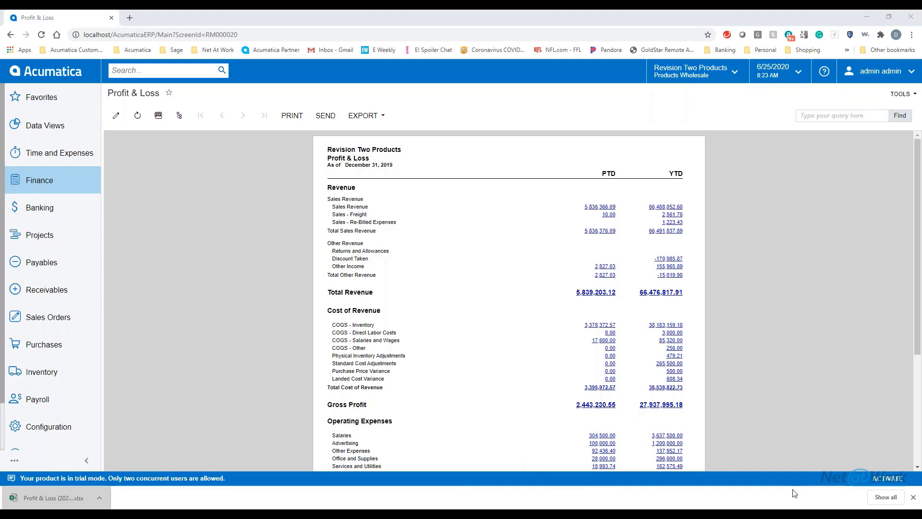
{"action": "left_click_drag", "start_coordinate": [795, 493], "coordinate": [397, 16]}
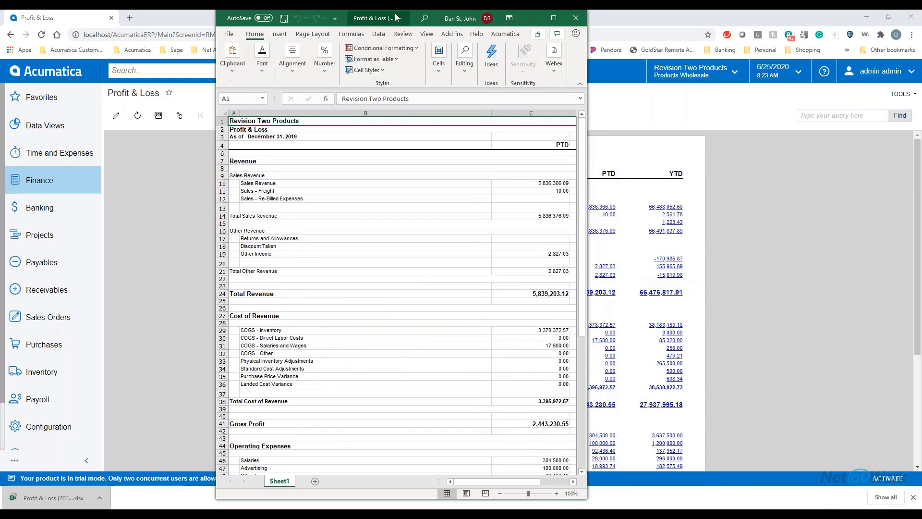
{"action": "double_click", "coordinate": [437, 12]}
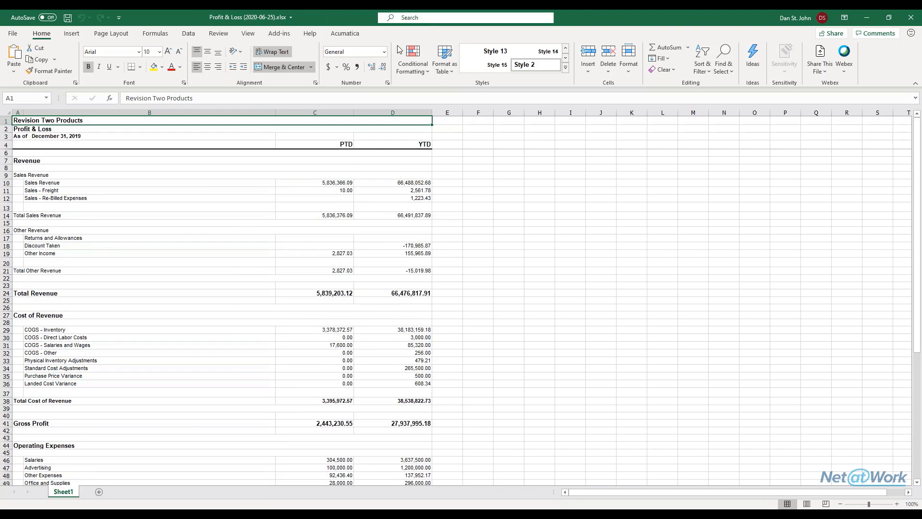
{"action": "scroll", "coordinate": [379, 220], "scroll_direction": "down", "scroll_amount": 8}
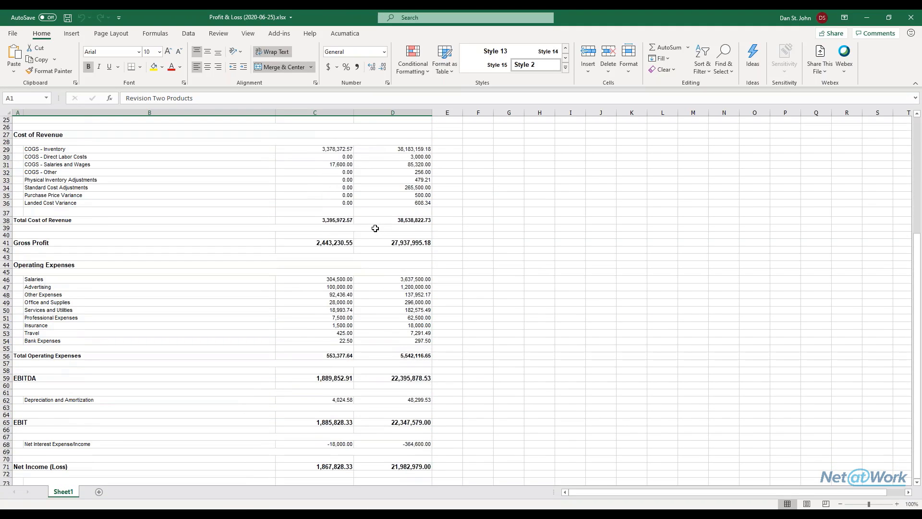
{"action": "scroll", "coordinate": [375, 228], "scroll_direction": "down", "scroll_amount": 5}
{"action": "scroll", "coordinate": [376, 229], "scroll_direction": "up", "scroll_amount": 13}
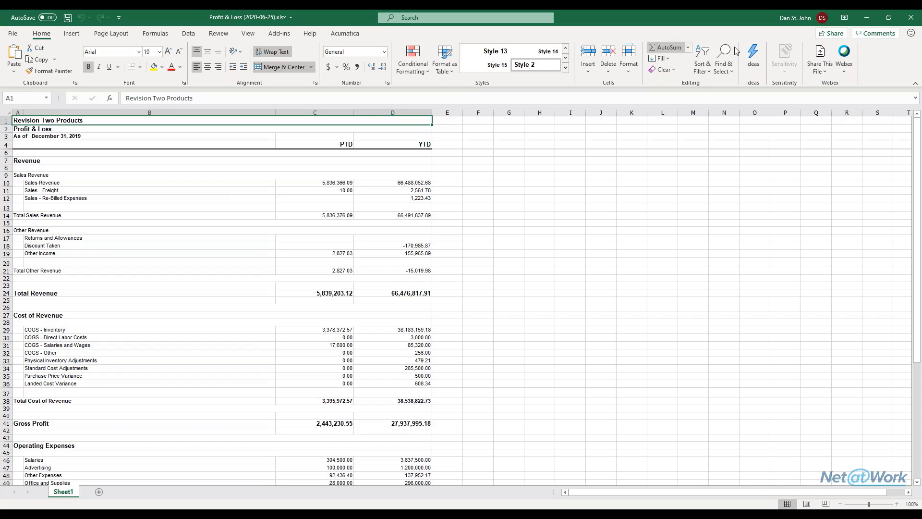
{"action": "left_click", "coordinate": [911, 18]}
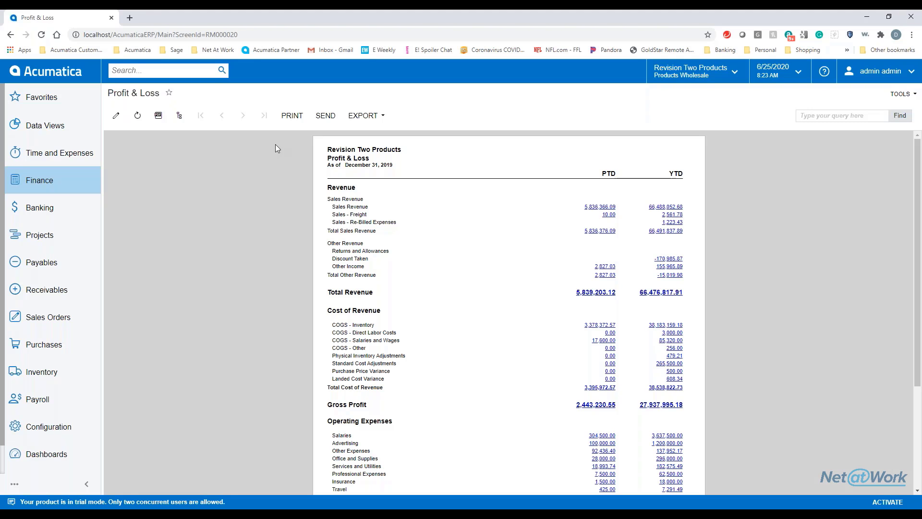
Step: Show the report's unit groups and view the Profit & Loss for Product Company, Services Company, Products Retail Branch and Products Wholesale Branch
{"action": "left_click", "coordinate": [364, 115]}
{"action": "left_click", "coordinate": [183, 119]}
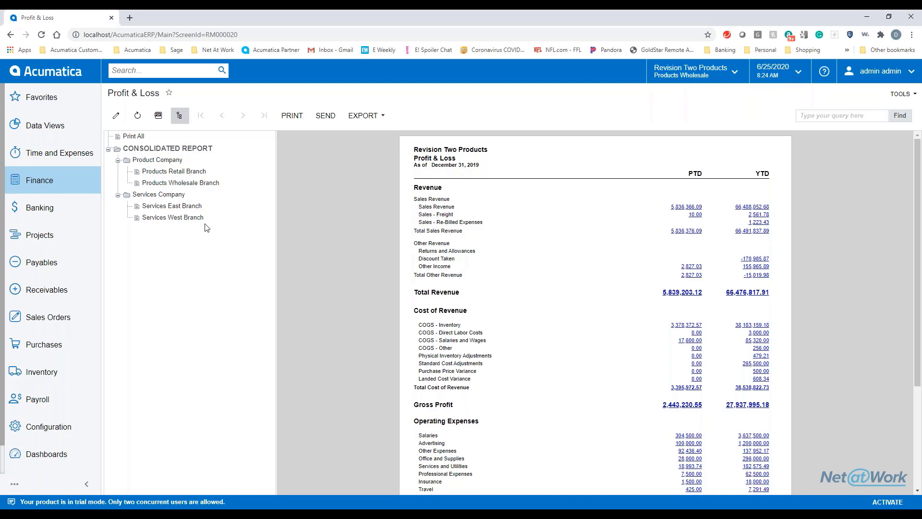
{"action": "left_click", "coordinate": [138, 147]}
{"action": "left_click", "coordinate": [159, 161]}
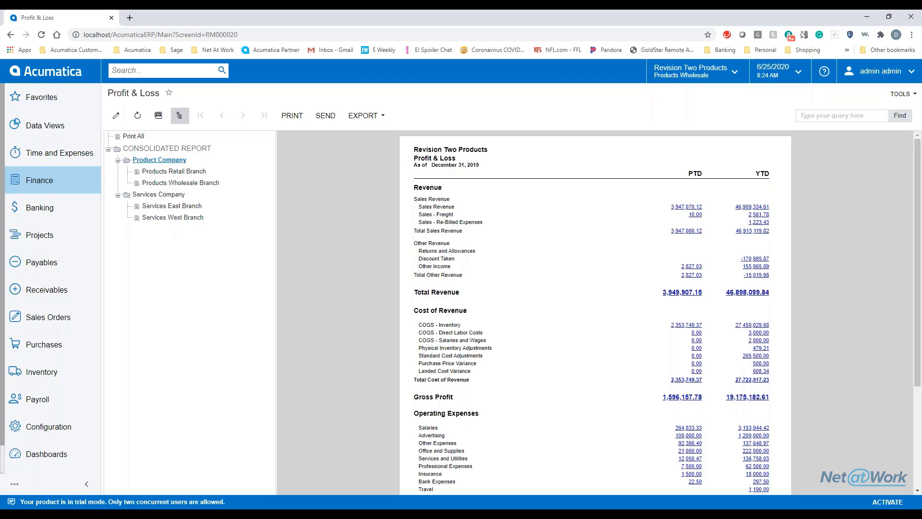
{"action": "left_click", "coordinate": [146, 195]}
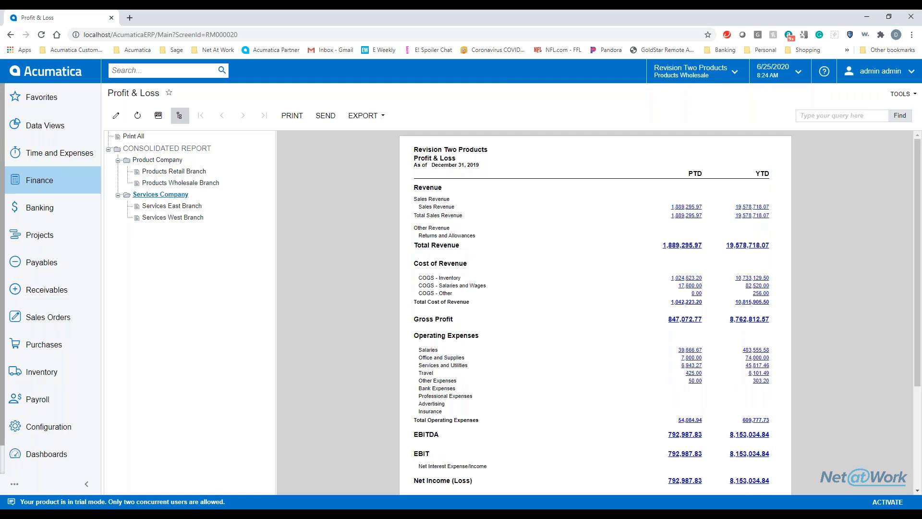
{"action": "left_click", "coordinate": [166, 173]}
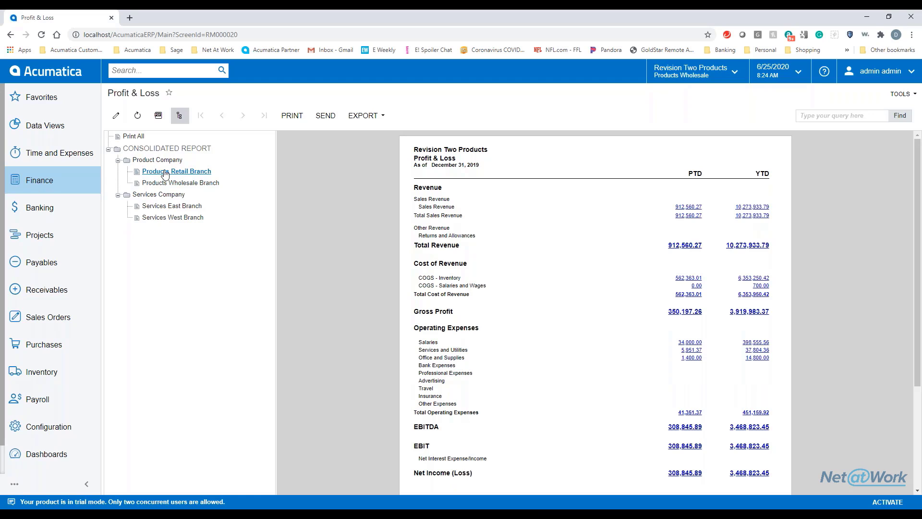
{"action": "left_click", "coordinate": [160, 184]}
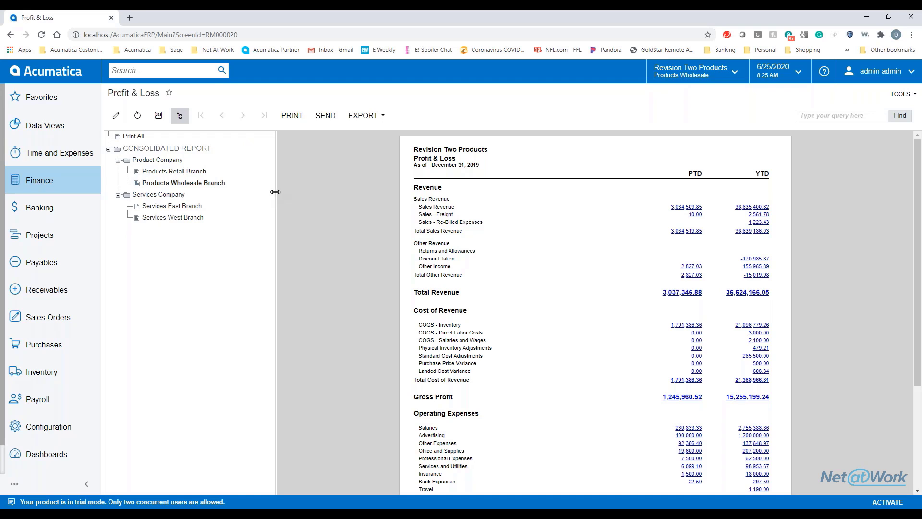
{"action": "left_click_drag", "start_coordinate": [275, 192], "coordinate": [260, 193]}
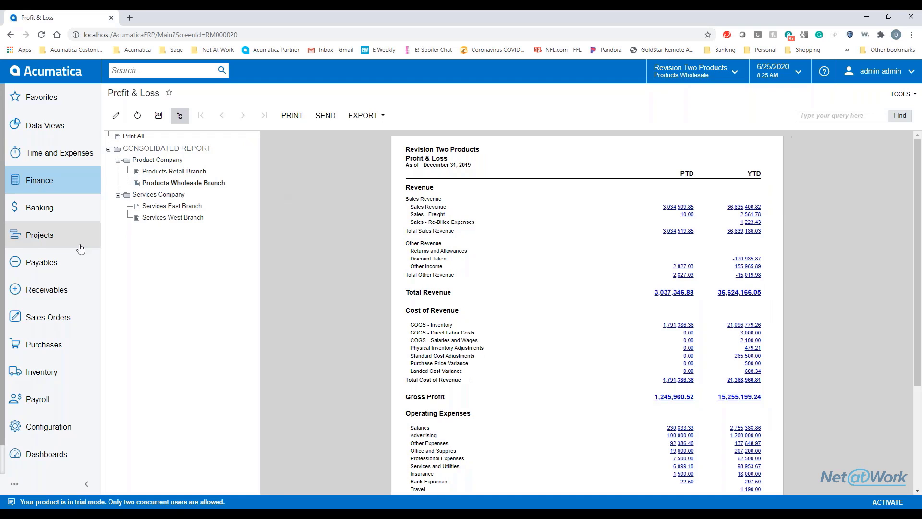
Step: Run the Balance Sheet financial statement on the ACTUAL ledger for financial period 12-2019
{"action": "left_click", "coordinate": [84, 184]}
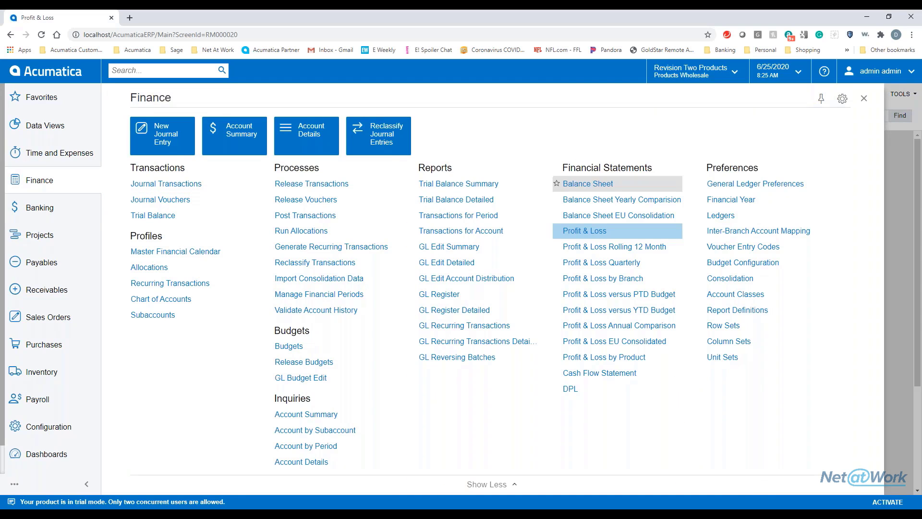
{"action": "left_click", "coordinate": [577, 184]}
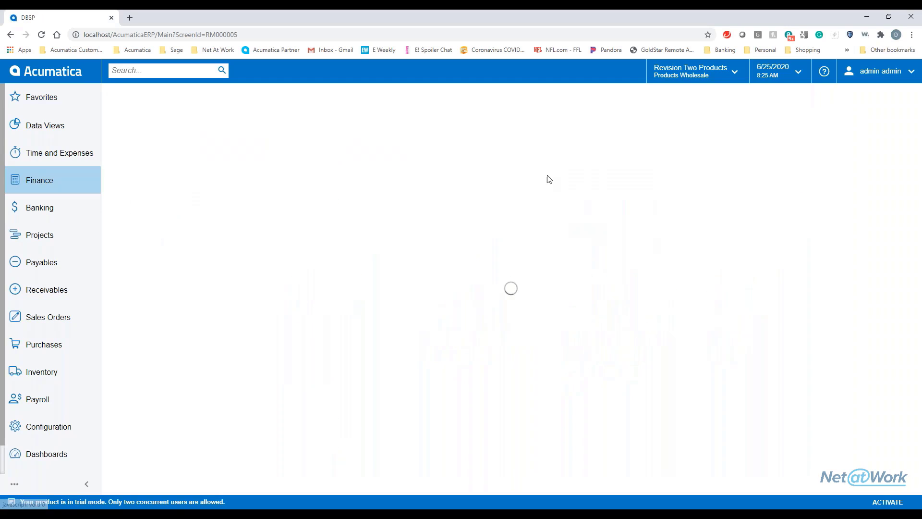
{"action": "left_click", "coordinate": [225, 206]}
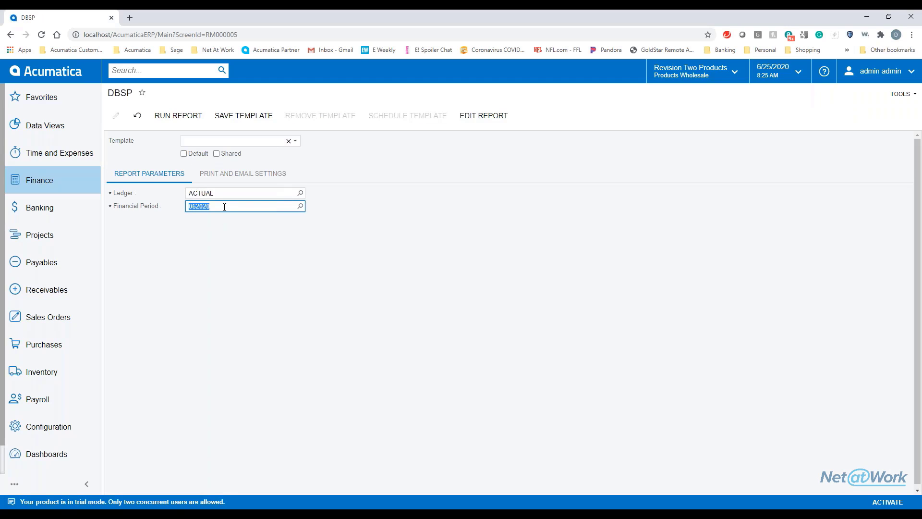
{"action": "type", "text": "122019"}
{"action": "key", "text": "Tab"}
{"action": "left_click", "coordinate": [162, 118]}
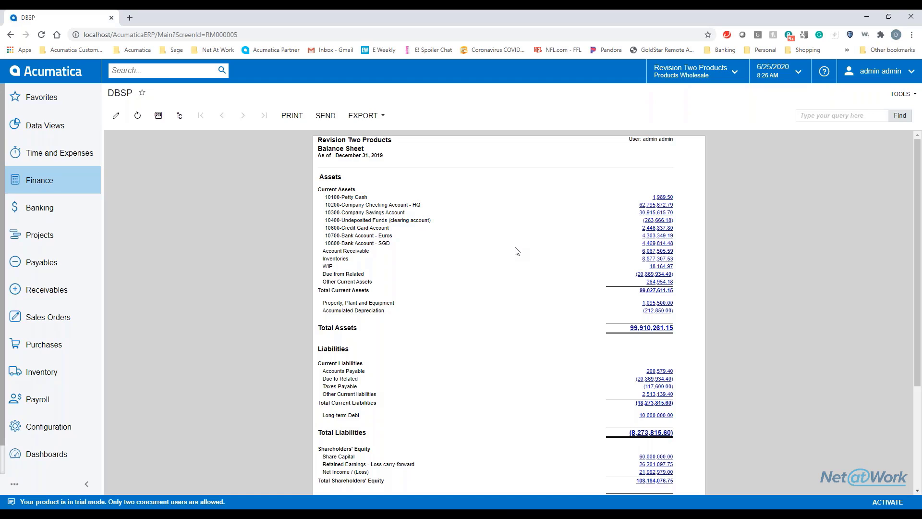
Step: Export the balance sheet to Excel as DBSP (2020-06-25).xlsx, then view the exported workbook and close it
{"action": "left_click", "coordinate": [364, 115]}
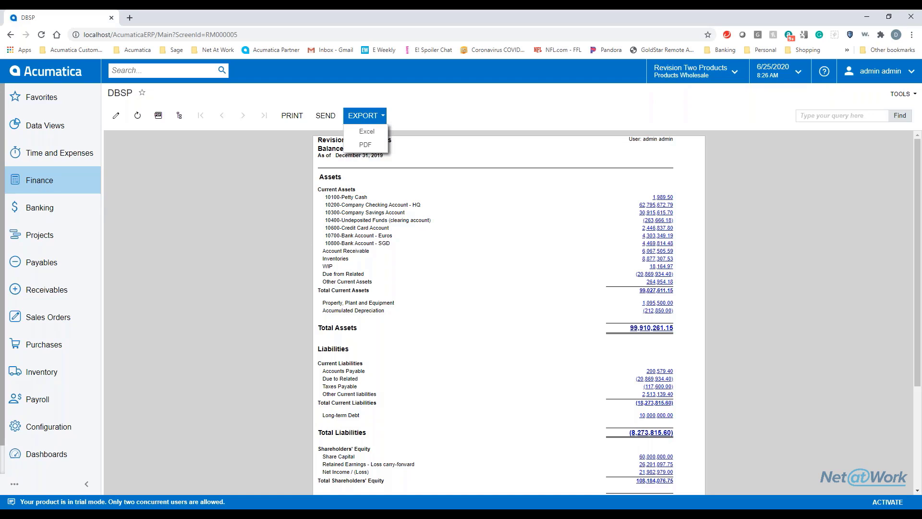
{"action": "left_click", "coordinate": [372, 133]}
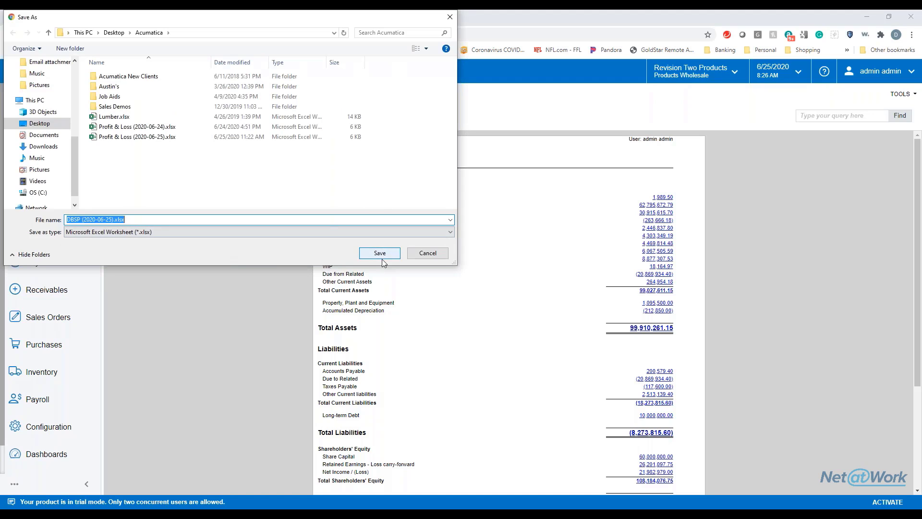
{"action": "left_click", "coordinate": [380, 254]}
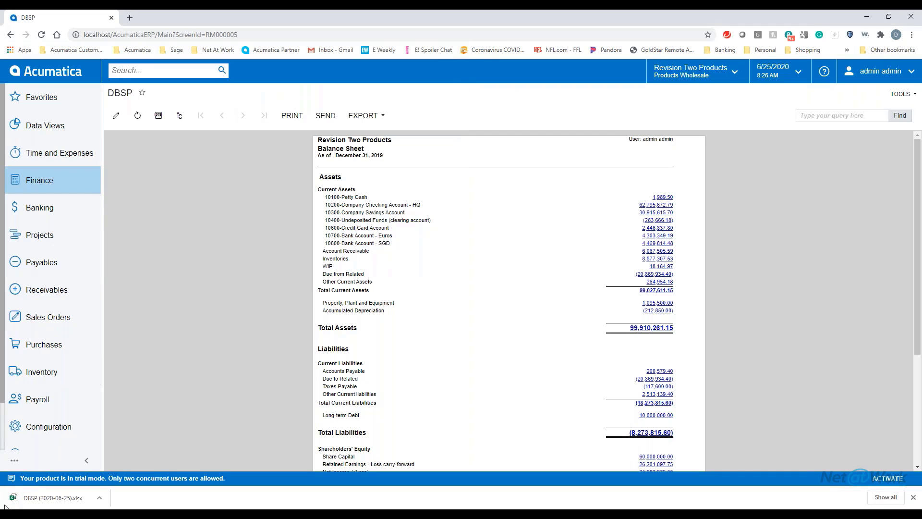
{"action": "left_click", "coordinate": [66, 504]}
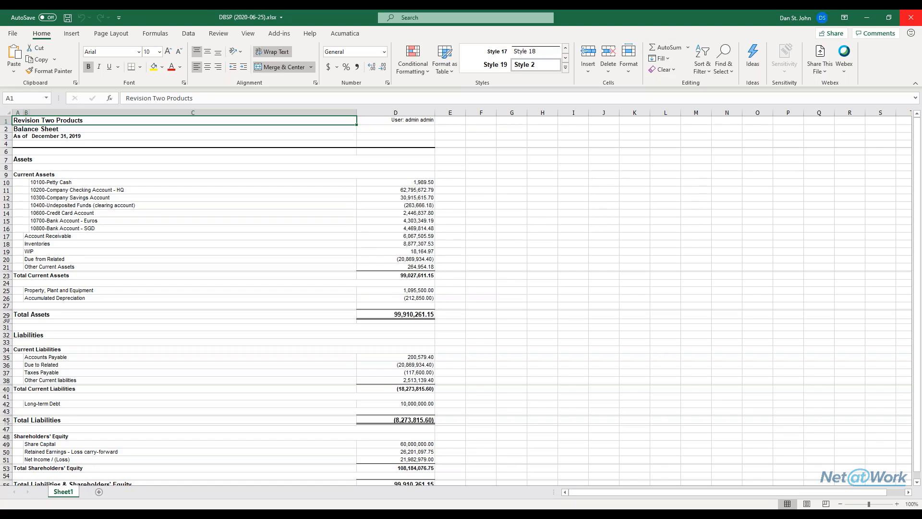
{"action": "left_click", "coordinate": [911, 18]}
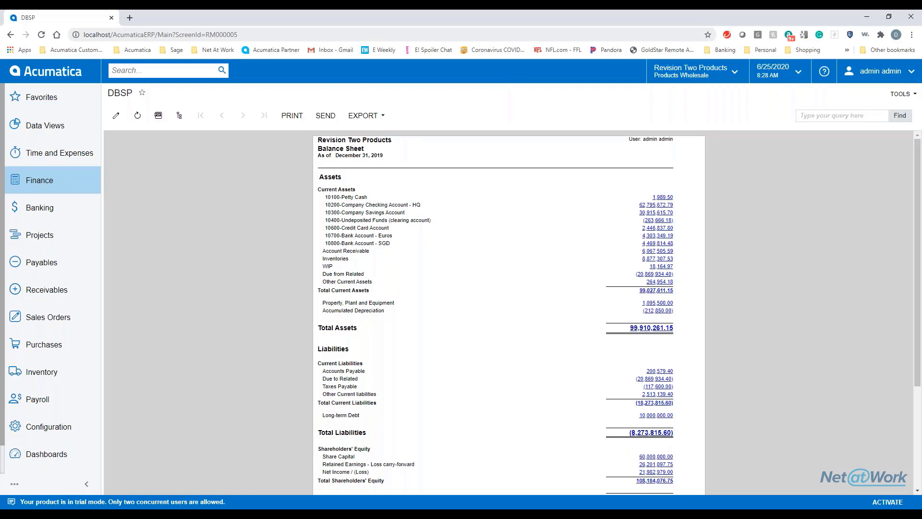
Step: Run the Profit & Loss Rolling 12 Month statement on the ACTUAL ledger for financial period 12-2019
{"action": "left_click", "coordinate": [69, 186]}
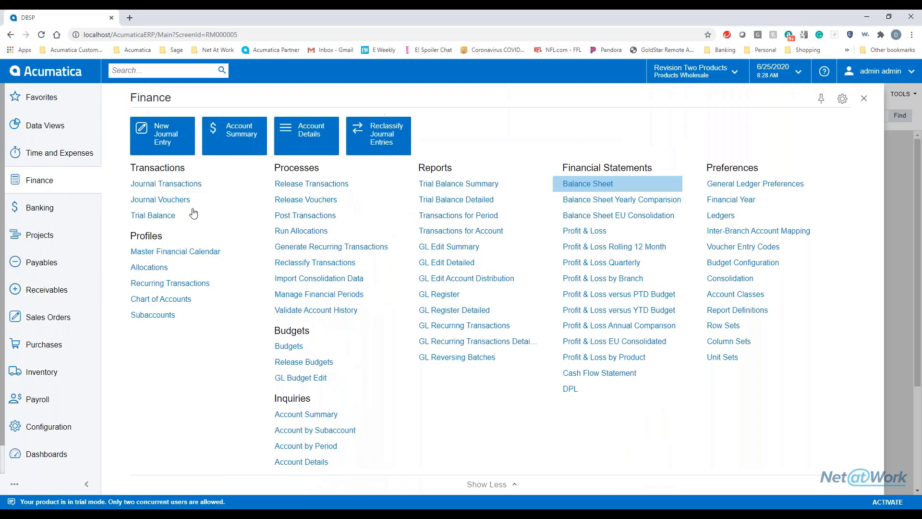
{"action": "left_click", "coordinate": [589, 253]}
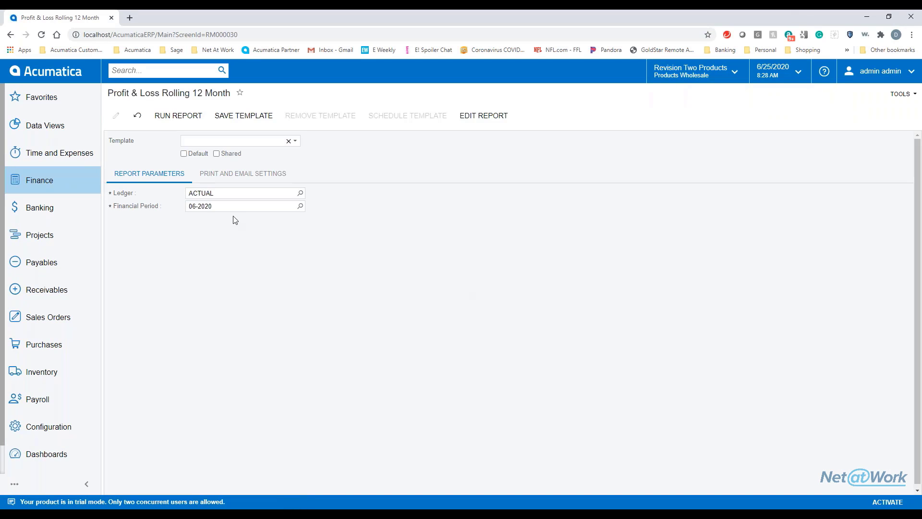
{"action": "left_click", "coordinate": [243, 204]}
{"action": "type", "text": "122019"}
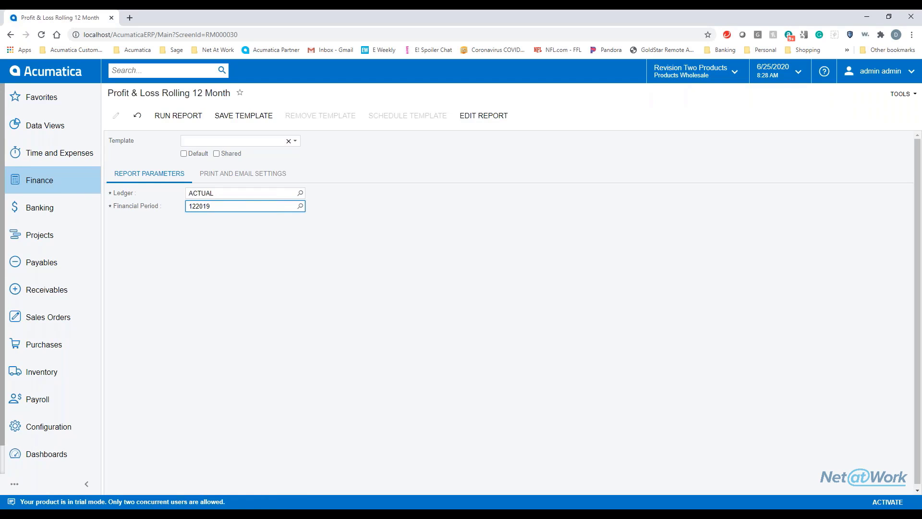
{"action": "key", "text": "Tab"}
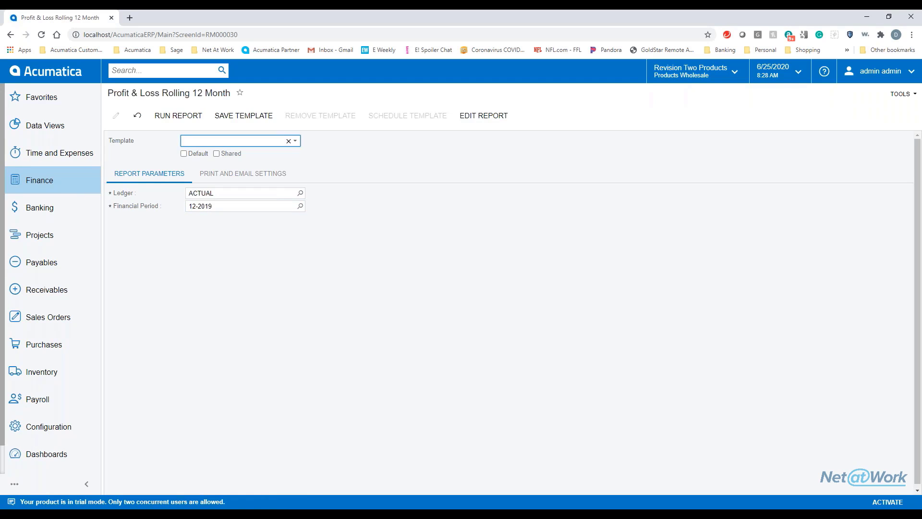
{"action": "left_click", "coordinate": [160, 118]}
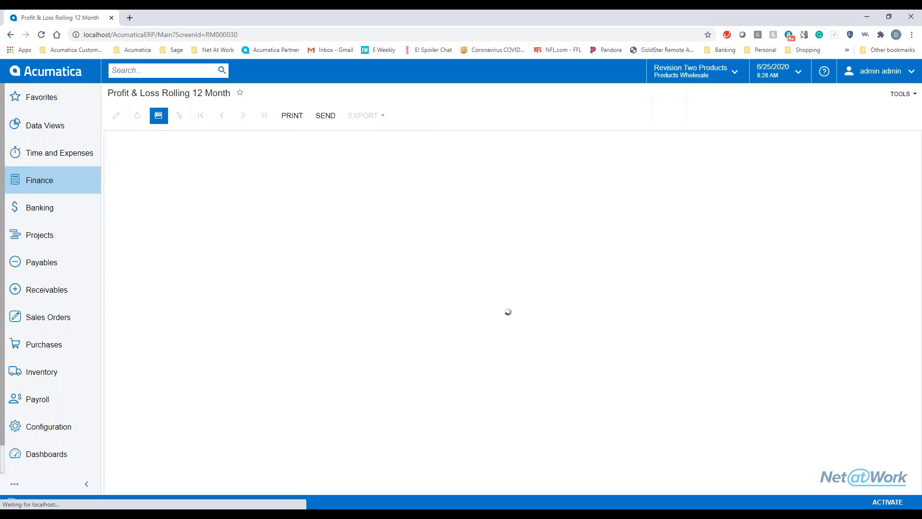